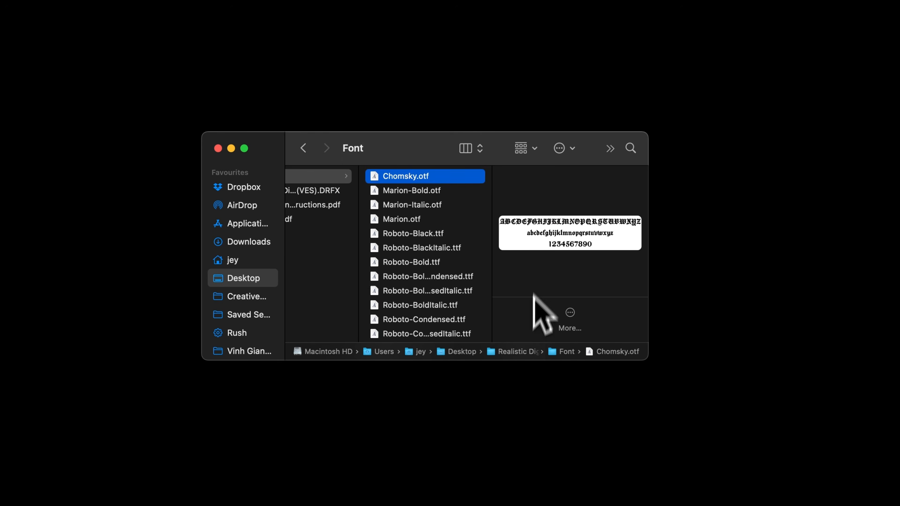
# Select all the font files in the Font folder, from Chomsky.otf through RobotoSlab-Thin.ttf.
pyautogui.scroll(-10, 440, 335)
pyautogui.keyDown('shift'); pyautogui.click(404, 329); pyautogui.keyUp('shift')
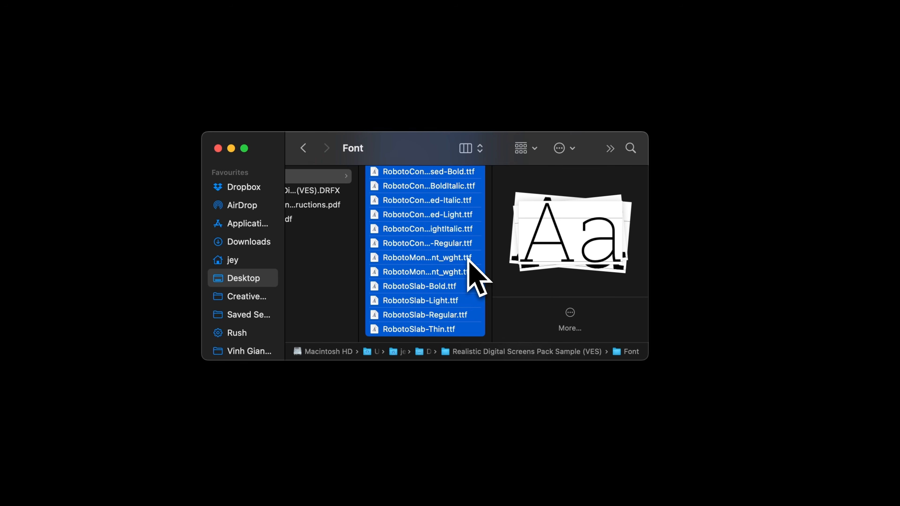
# Install the Realistic Digital Screens Pack Sample (VES).DRFX template bundle in DaVinci Resolve, overwriting the existing bundle.
pyautogui.hscroll(-5, 468, 261)
pyautogui.click(365, 192)
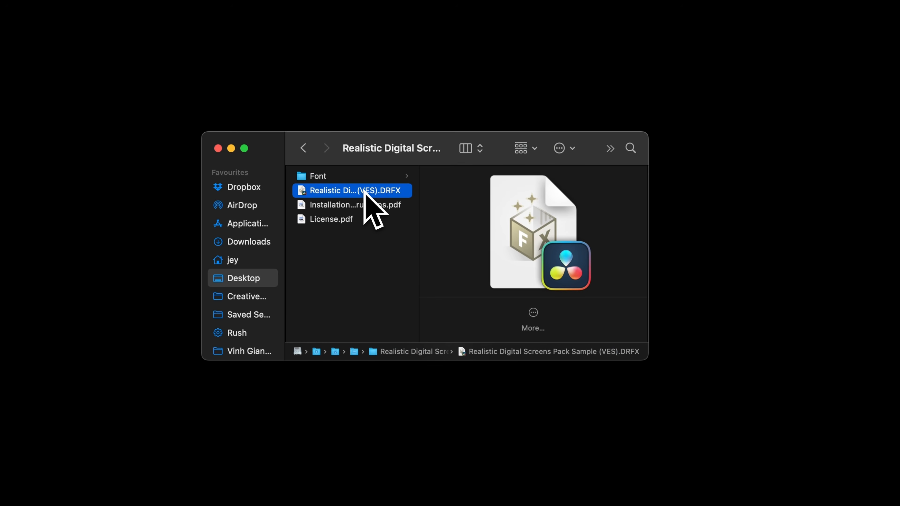
pyautogui.doubleClick(365, 192)
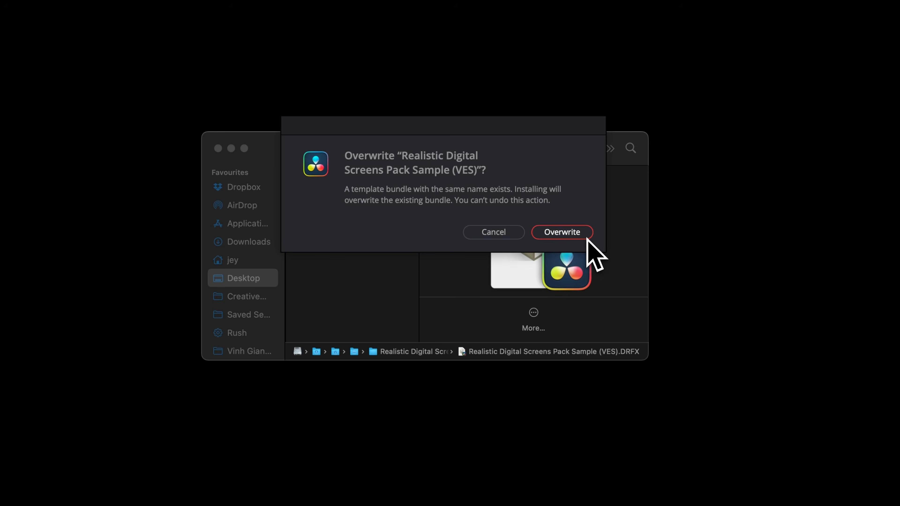
pyautogui.click(586, 236)
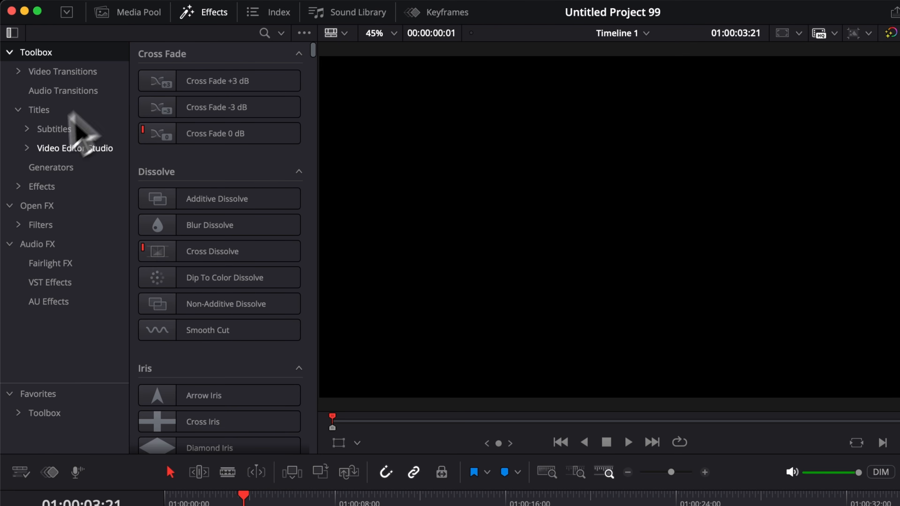
# Open the Sample category in the Titles section of the effects library.
pyautogui.click(19, 108)
pyautogui.scroll(-20, 90, 381)
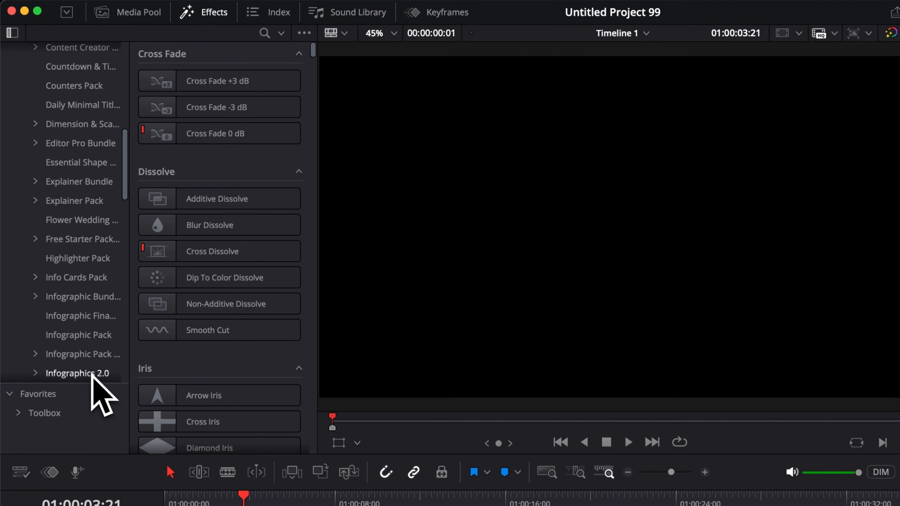
pyautogui.scroll(-2, 91, 374)
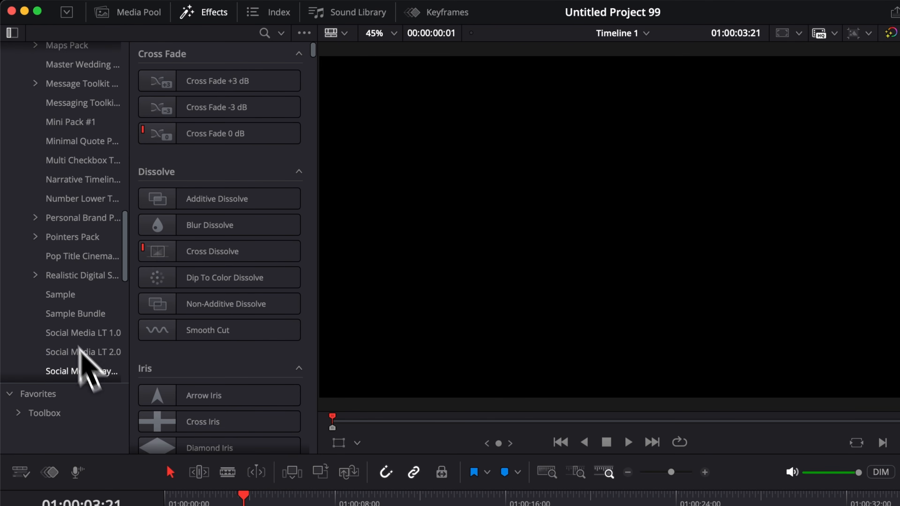
pyautogui.click(61, 296)
# Add the Realistic Digital Screens Pack Sample title at the start of Video 1 and scrub through its opening seconds.
pyautogui.scroll(-12, 181, 301)
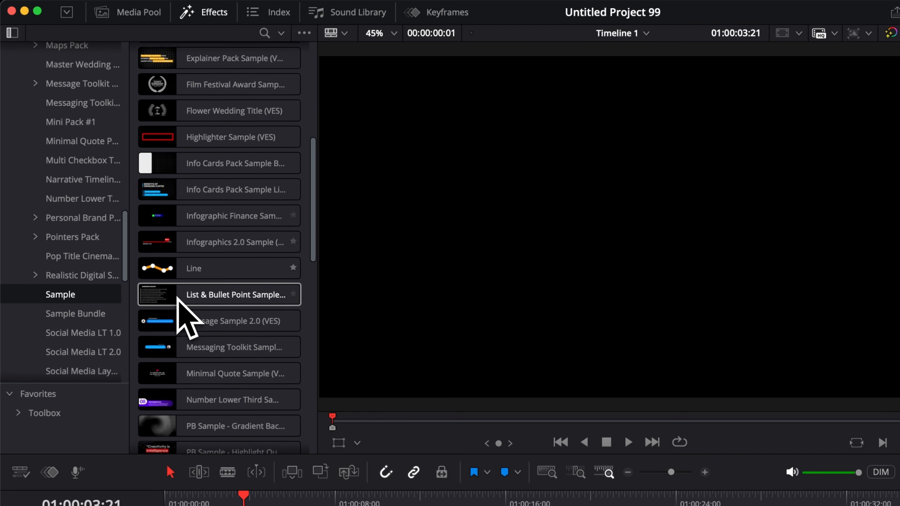
pyautogui.scroll(5, 180, 296)
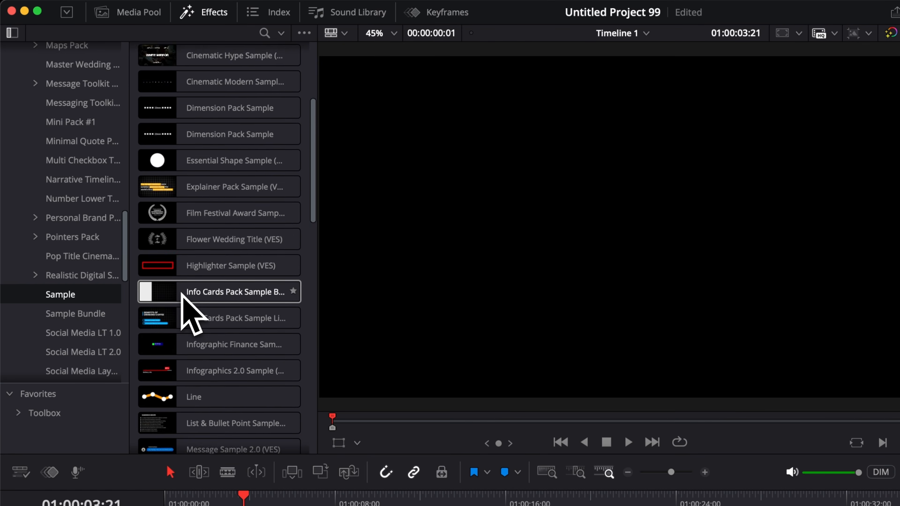
pyautogui.scroll(-10, 180, 297)
pyautogui.scroll(-2, 182, 296)
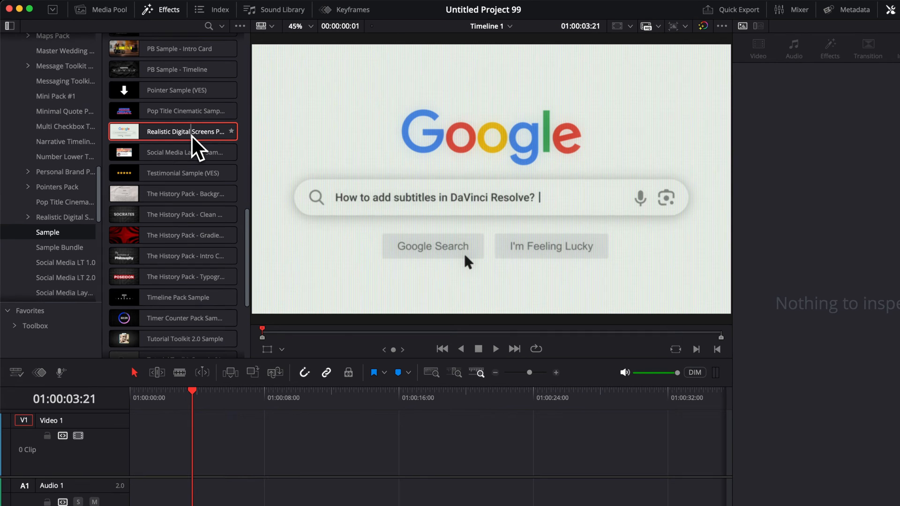
pyautogui.moveTo(243, 172); pyautogui.dragTo(122, 424)
pyautogui.moveTo(178, 416); pyautogui.dragTo(133, 374)
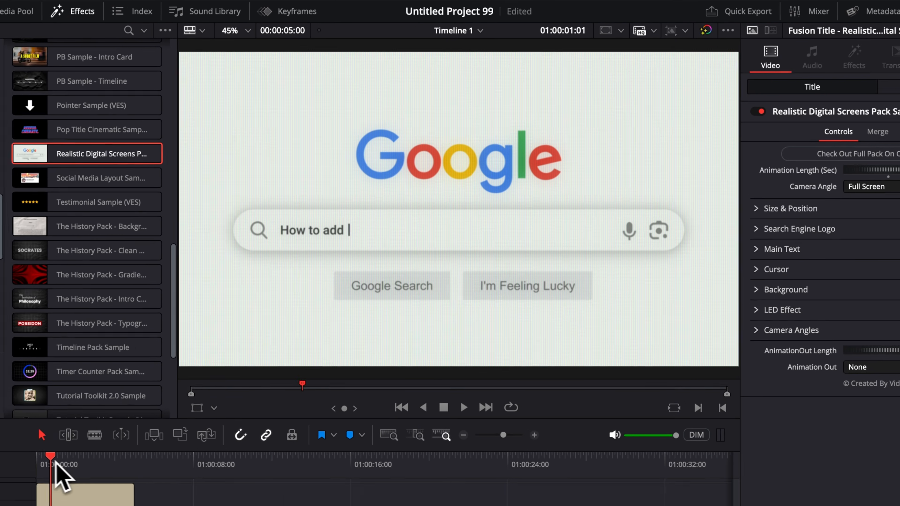
pyautogui.moveTo(17, 503); pyautogui.dragTo(72, 503)
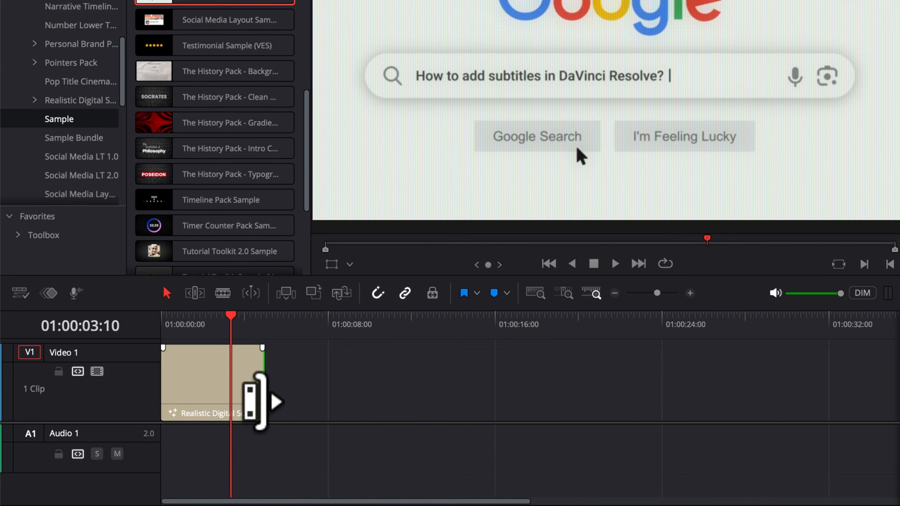
# Extend the title clip on Video 1 to a duration of 00:00:08:26 and select it to show its controls.
pyautogui.moveTo(261, 401); pyautogui.dragTo(351, 404)
pyautogui.click(287, 394)
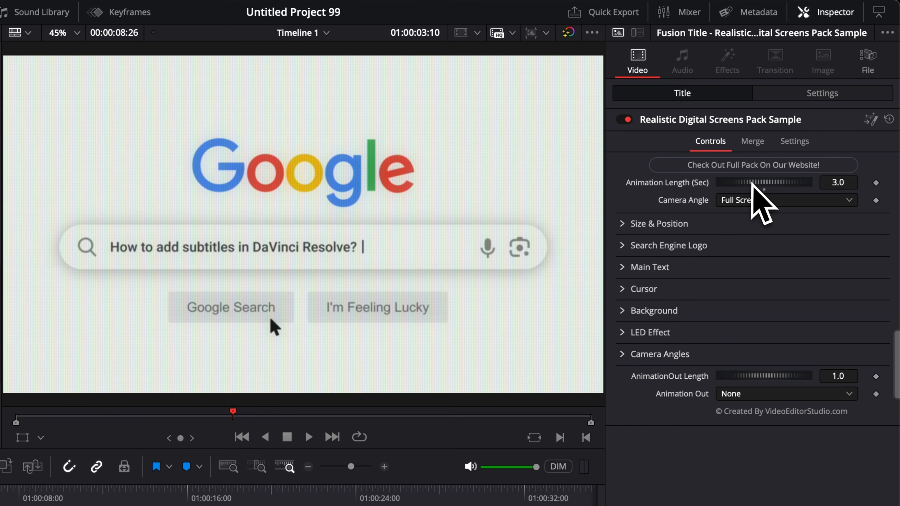
# Play the title from the start of the timeline to check the speed of its typing animation.
pyautogui.press('Home')
pyautogui.press('space')
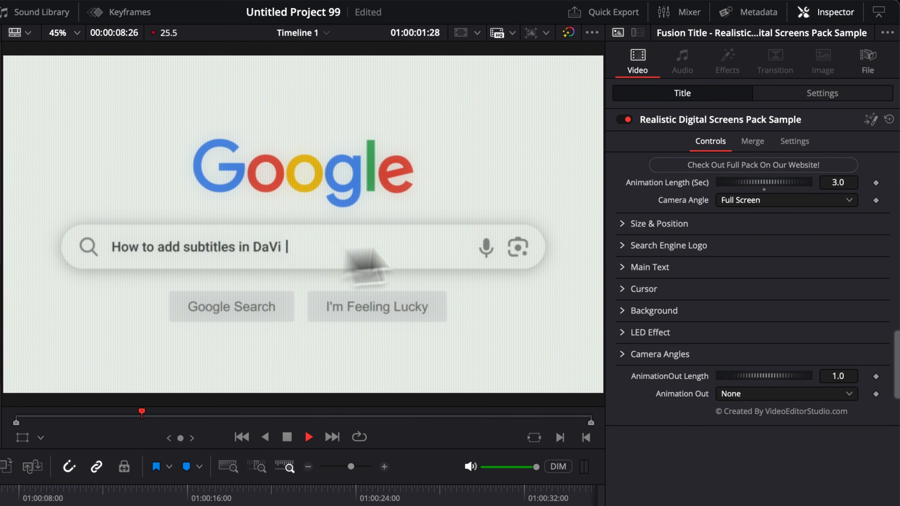
pyautogui.press('space')
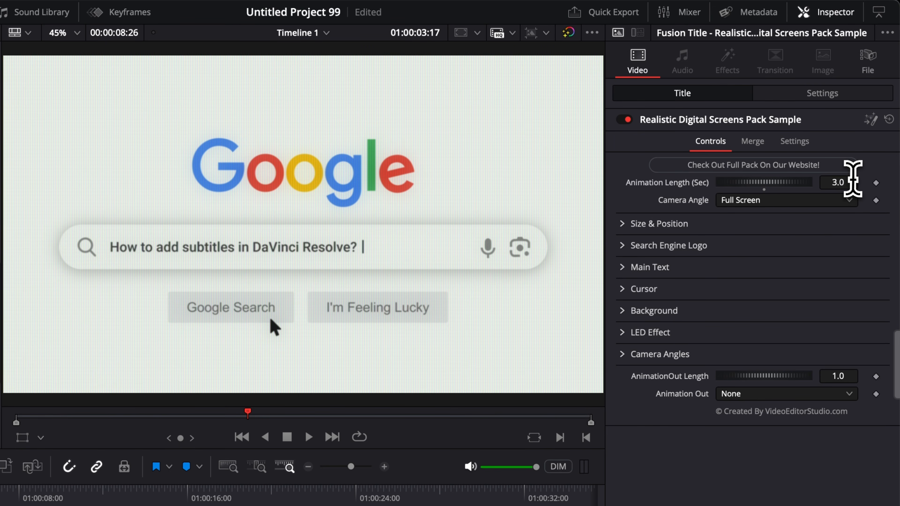
# Set the title's Animation Length to 1.0 second and play it from the start.
pyautogui.write('1')
pyautogui.press('Return')
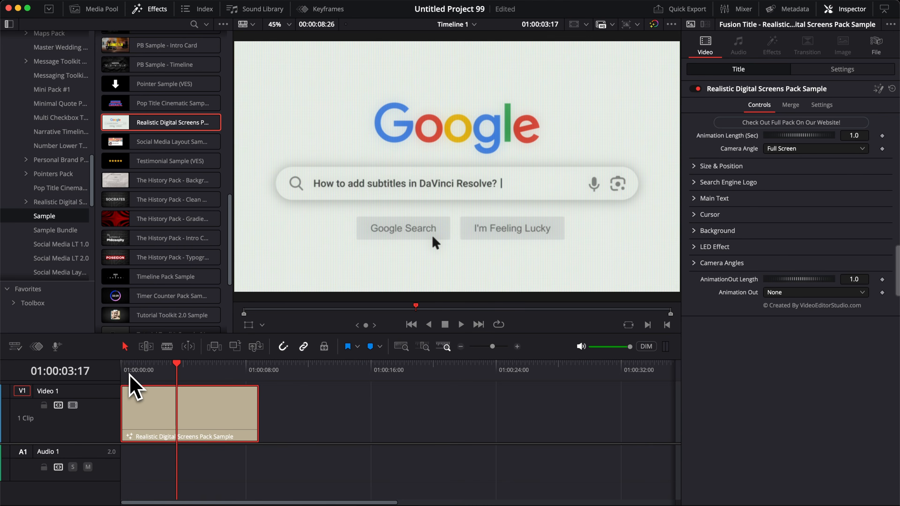
pyautogui.click(121, 370)
pyautogui.press('space')
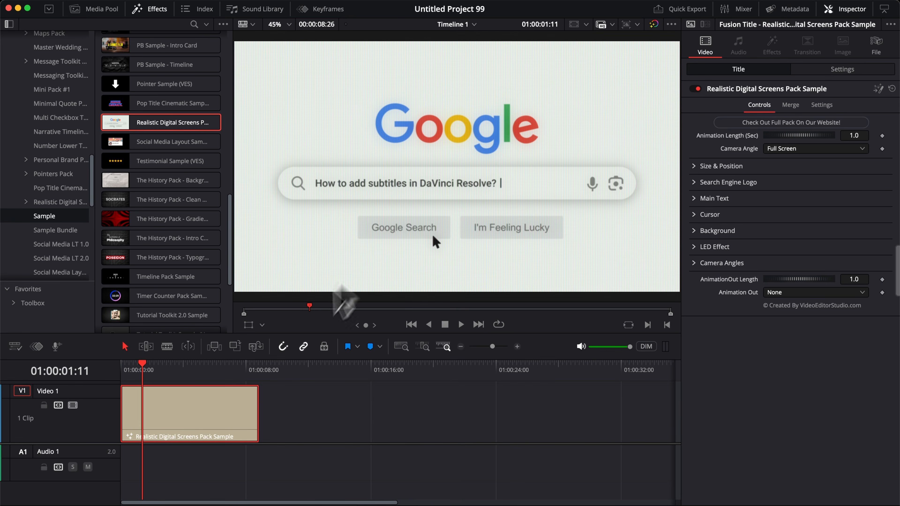
# Preview the end of the title clip and set its Animation Out to Slide Up.
pyautogui.moveTo(142, 379); pyautogui.dragTo(253, 379)
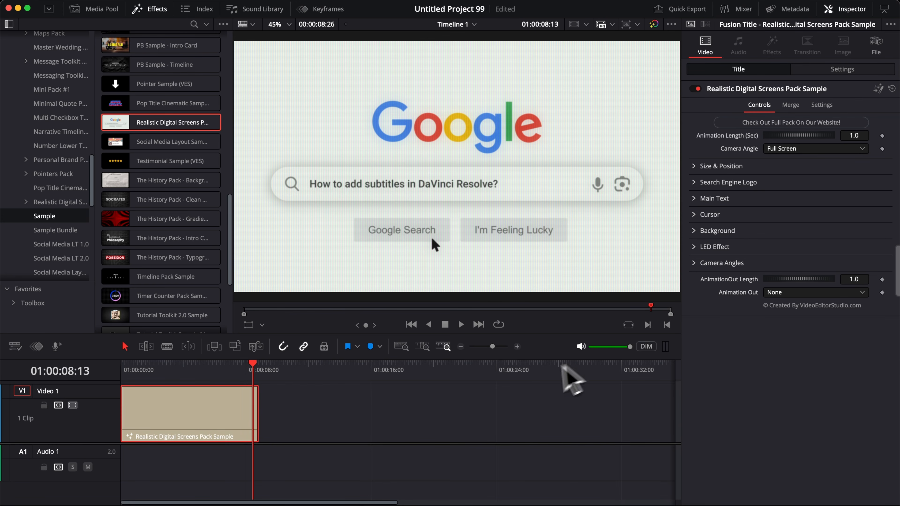
pyautogui.press('space')
pyautogui.click(249, 368)
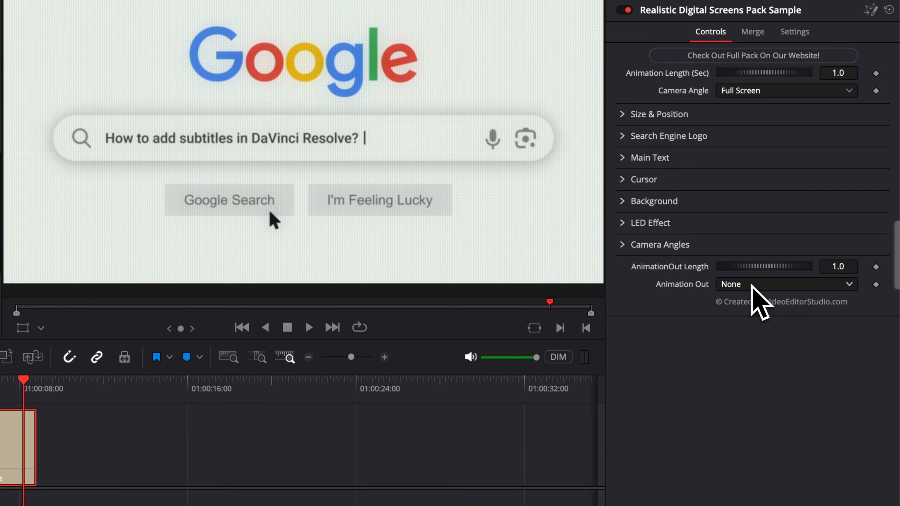
pyautogui.click(789, 292)
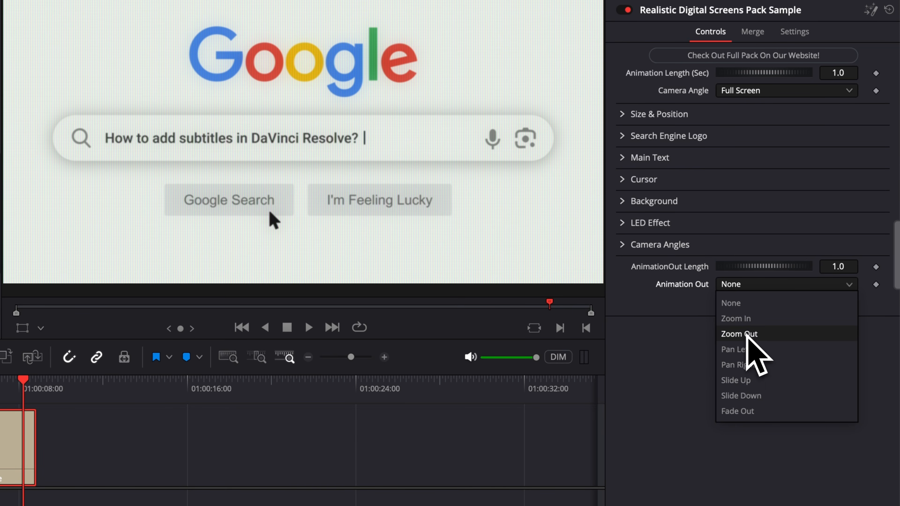
pyautogui.click(741, 380)
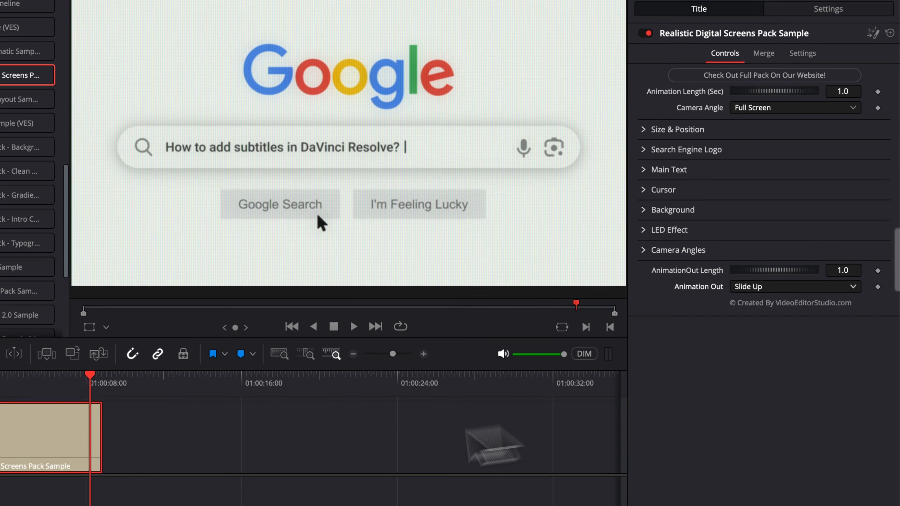
# Play the end of the clip to review the exit animation, and return the playhead to the timeline start.
pyautogui.click(242, 377)
pyautogui.press('space')
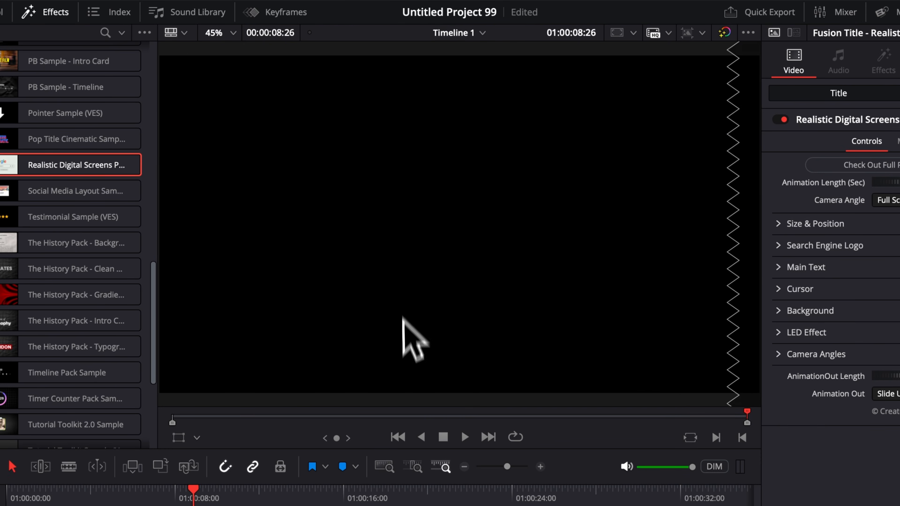
pyautogui.moveTo(150, 491); pyautogui.dragTo(117, 491)
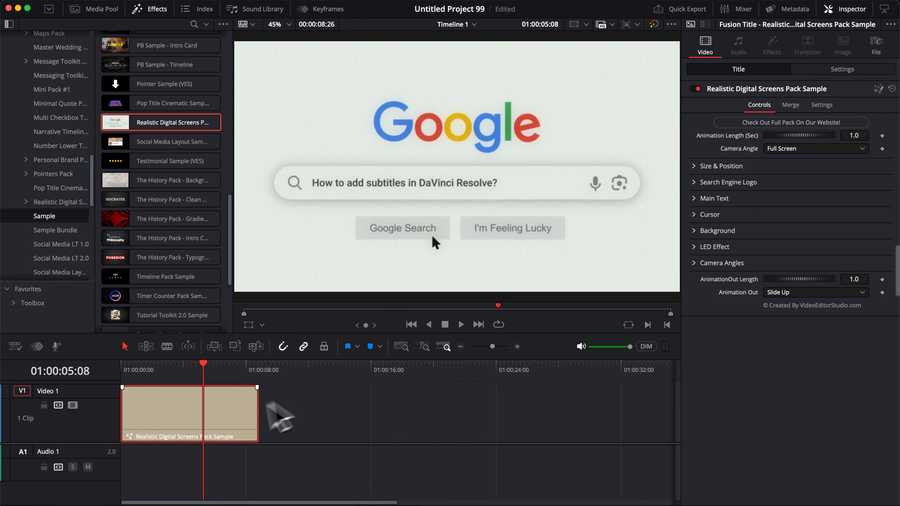
pyautogui.click(200, 393)
pyautogui.click(168, 384)
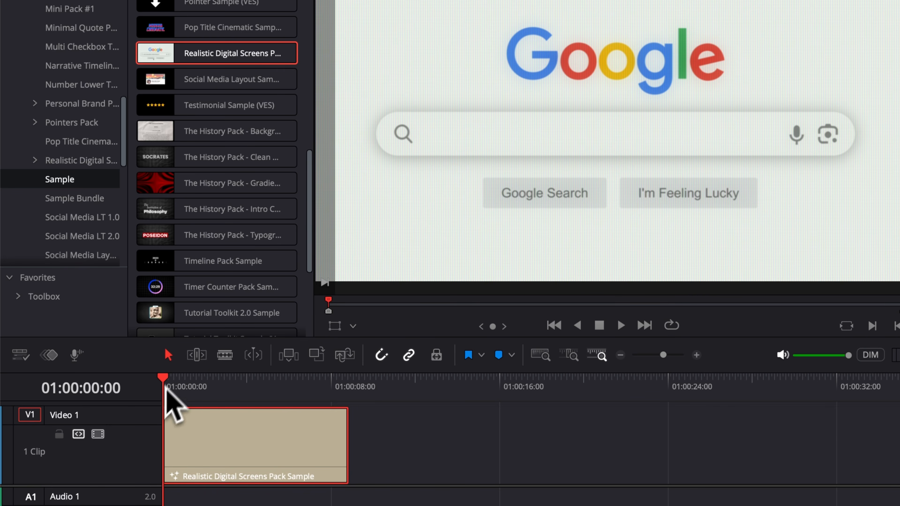
# Try a short fade-in at the start of the title clip and play the opening.
pyautogui.click(255, 393)
pyautogui.moveTo(166, 415); pyautogui.dragTo(149, 386)
pyautogui.press('space')
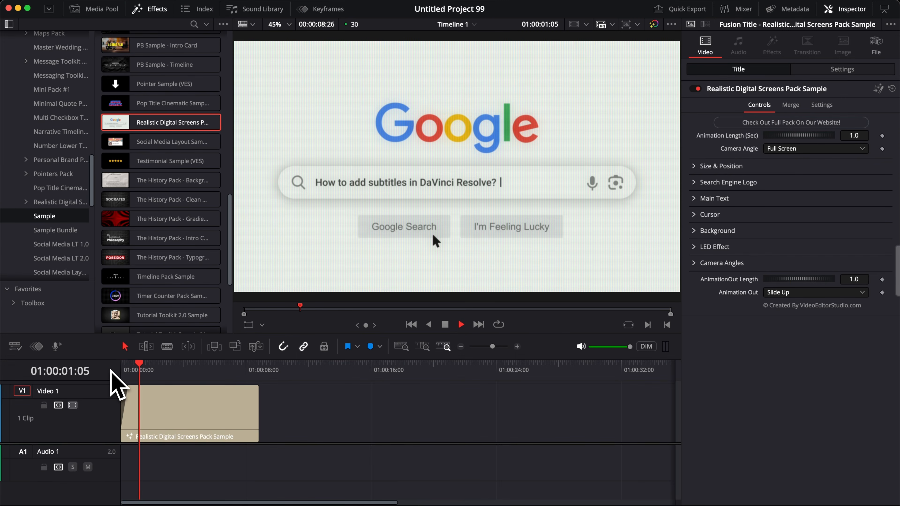
pyautogui.press('space')
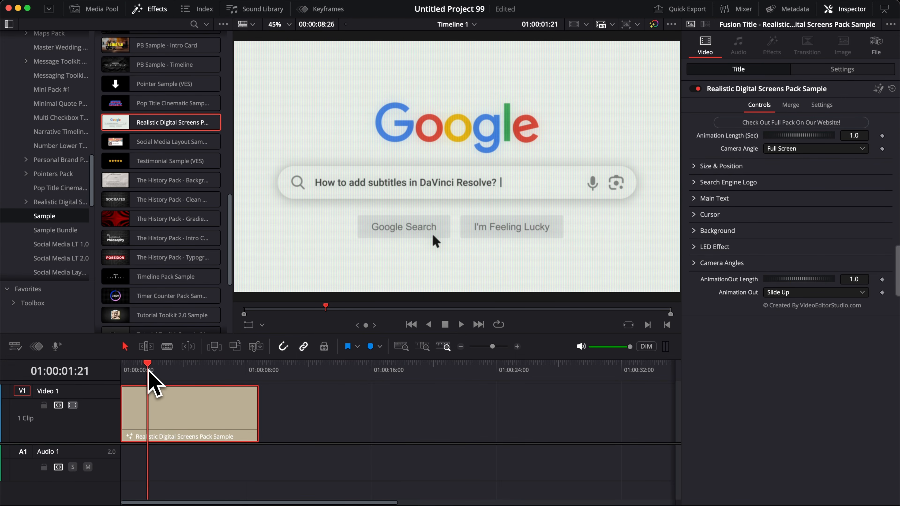
# Try the Text Follow camera angle on the title and scrub through the opening to preview it.
pyautogui.moveTo(148, 371); pyautogui.dragTo(199, 376)
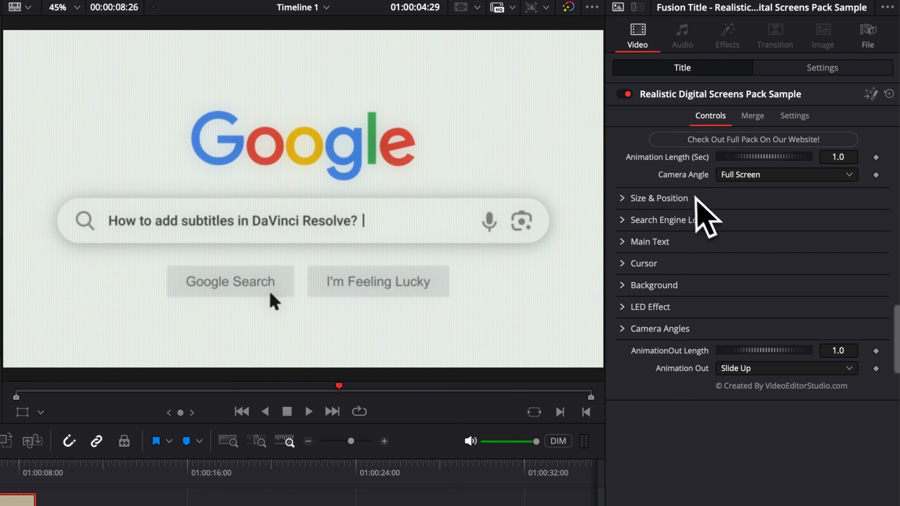
pyautogui.click(776, 179)
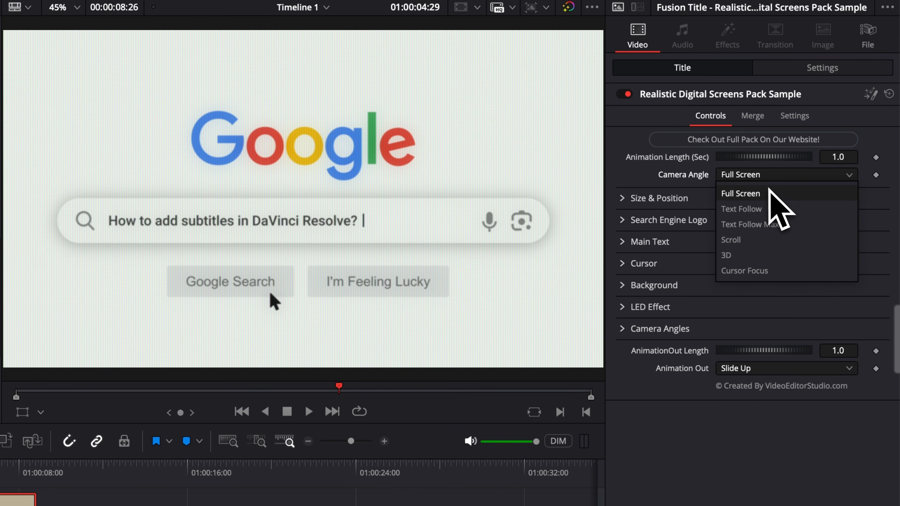
pyautogui.click(768, 207)
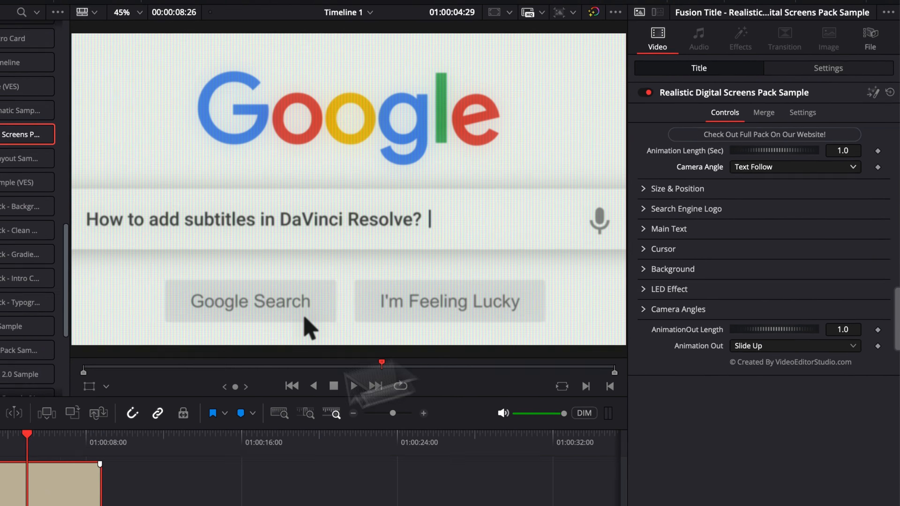
pyautogui.moveTo(144, 374)
pyautogui.mouseDown()
pyautogui.moveTo(126, 374)
pyautogui.moveTo(148, 379)
pyautogui.mouseUp()
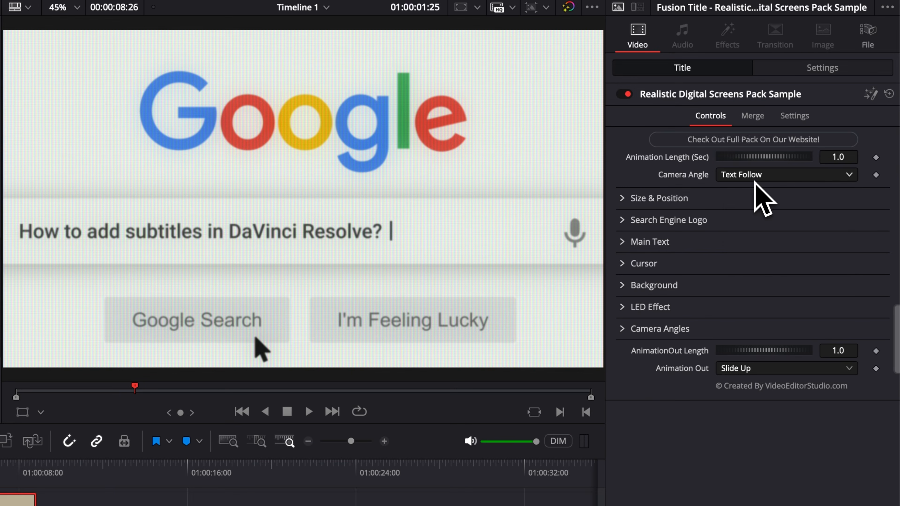
# Try the Text Follow Max camera angle and scrub through the typing animation to preview it.
pyautogui.click(794, 149)
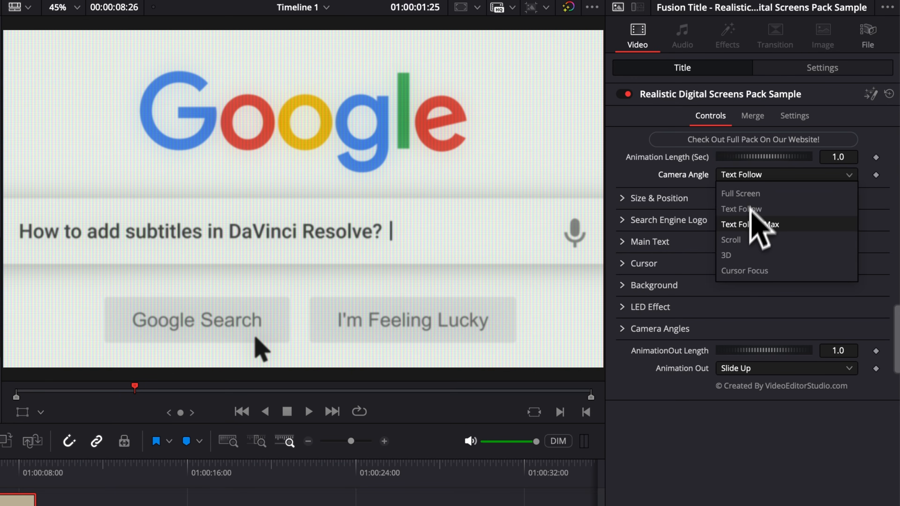
pyautogui.click(745, 229)
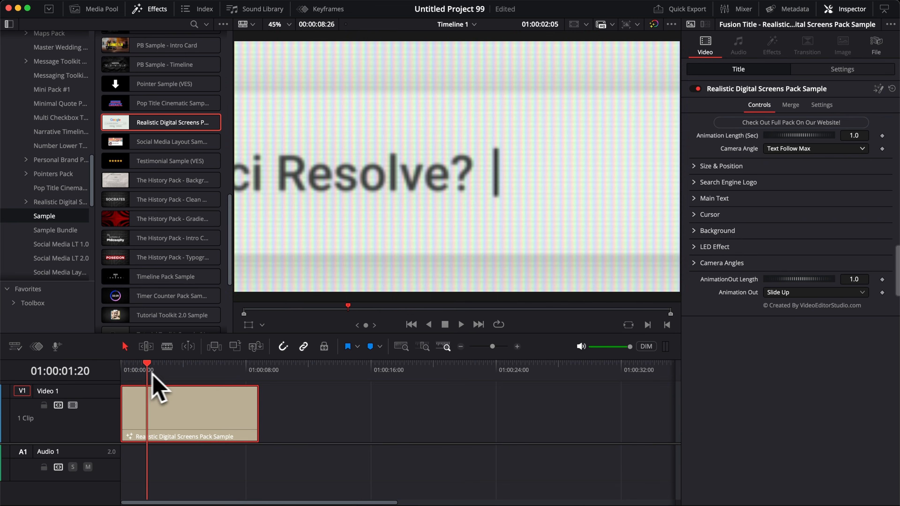
pyautogui.moveTo(152, 374)
pyautogui.mouseDown()
pyautogui.moveTo(125, 376)
pyautogui.moveTo(139, 378)
pyautogui.mouseUp()
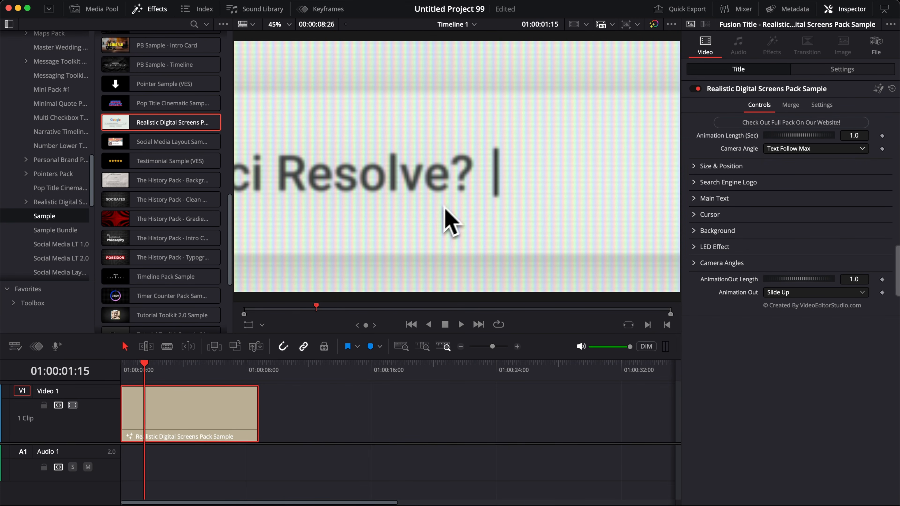
# Set the title's Camera Angle to Scroll and play the clip from the start.
pyautogui.click(779, 148)
pyautogui.click(778, 201)
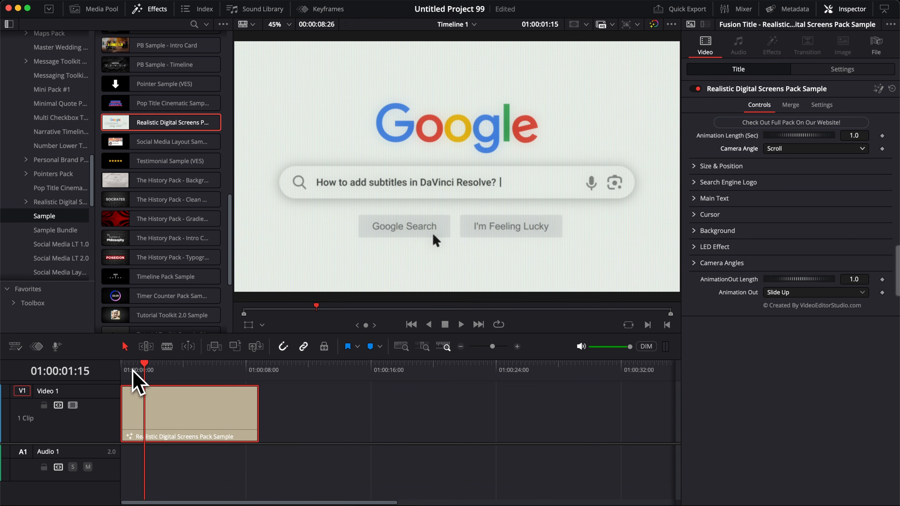
pyautogui.moveTo(133, 370); pyautogui.dragTo(120, 372)
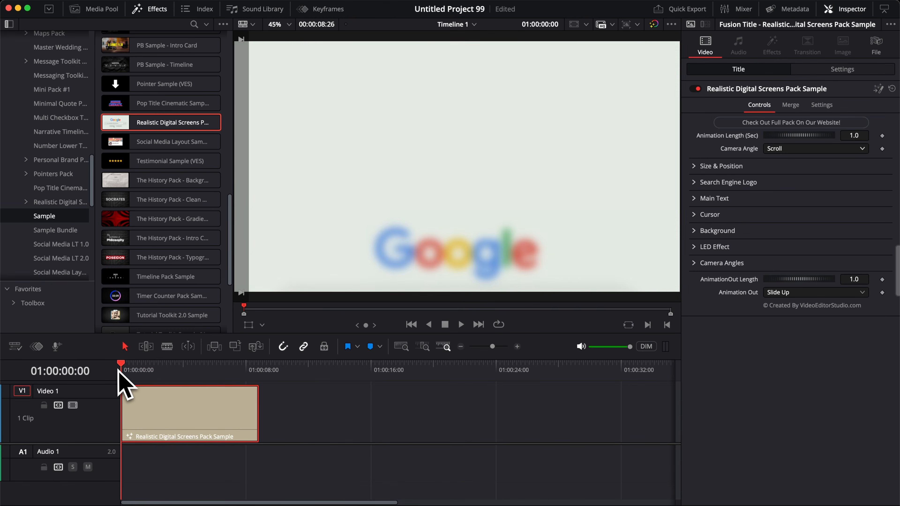
pyautogui.press('space')
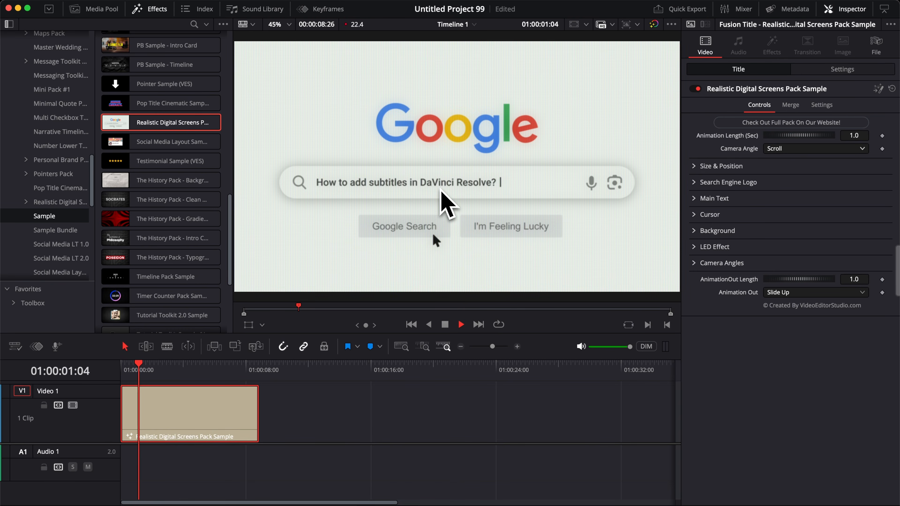
# Try the 3D camera angle on the title and play the clip's opening from the start.
pyautogui.click(779, 149)
pyautogui.click(773, 209)
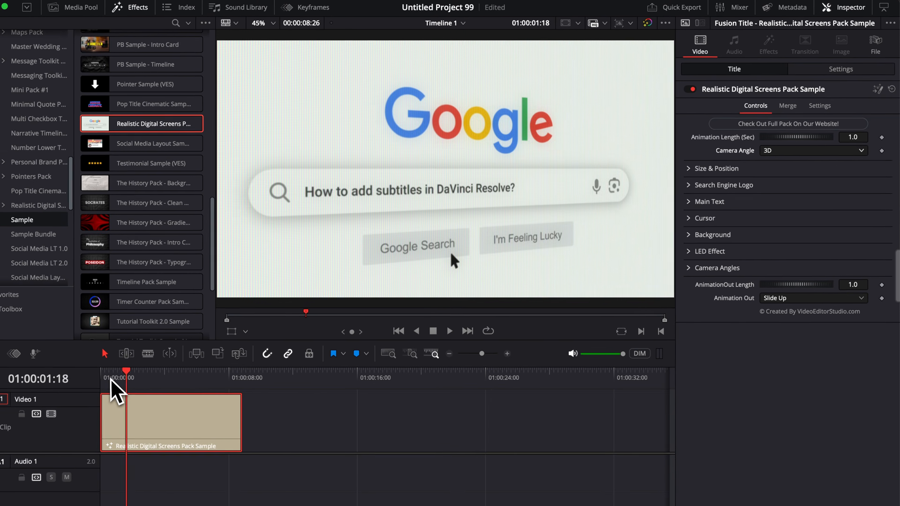
pyautogui.moveTo(129, 371)
pyautogui.mouseDown()
pyautogui.moveTo(144, 373)
pyautogui.moveTo(119, 371)
pyautogui.mouseUp()
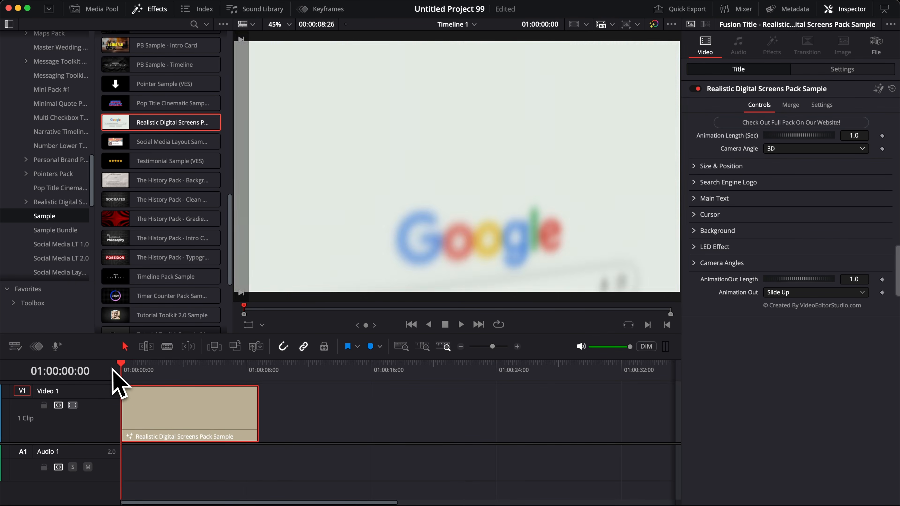
pyautogui.press('space')
pyautogui.press('space')
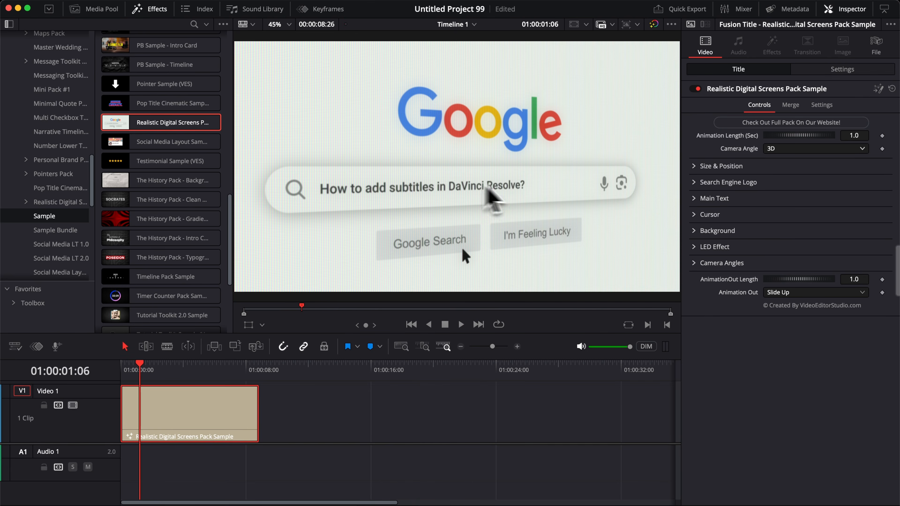
# Try the Cursor Focus camera angle on the title, and return the Camera Angle to Full Screen.
pyautogui.click(792, 148)
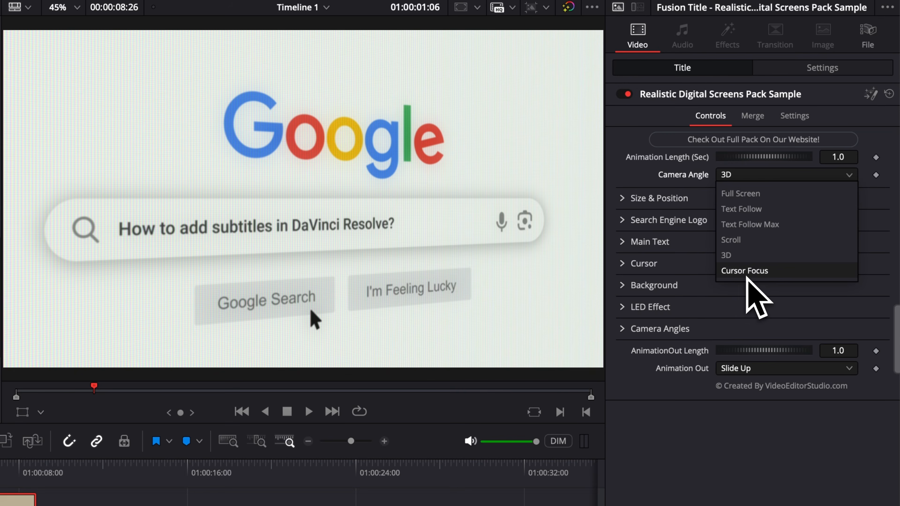
pyautogui.click(746, 273)
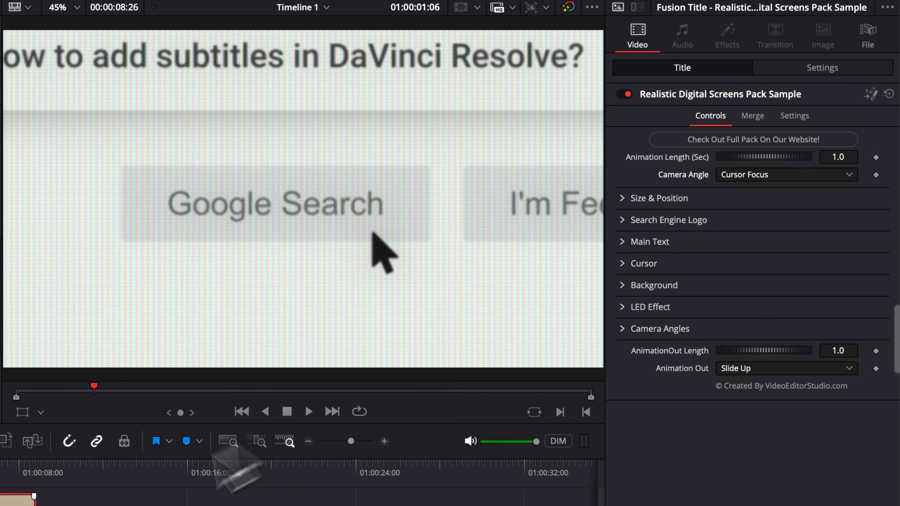
pyautogui.click(739, 174)
pyautogui.click(733, 193)
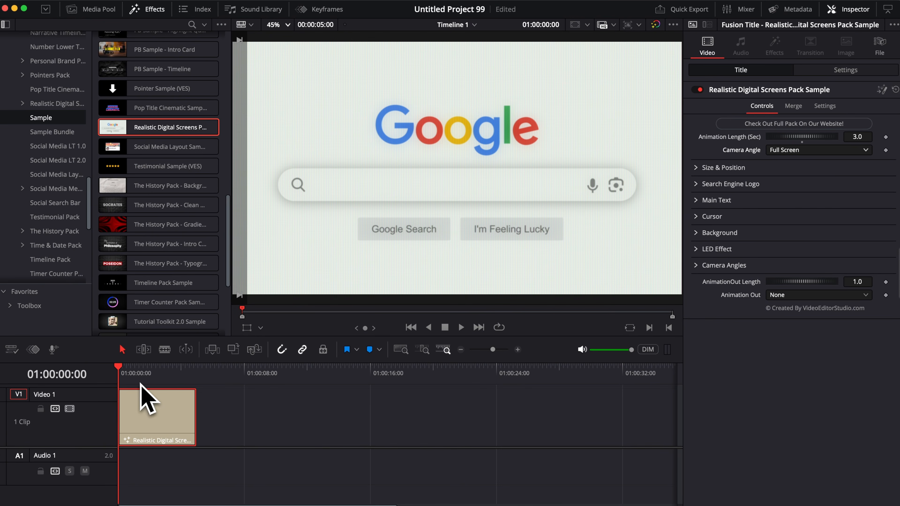
# Keep the Camera Angle at Full Screen and scrub through the opening to preview the typing animation.
pyautogui.click(783, 151)
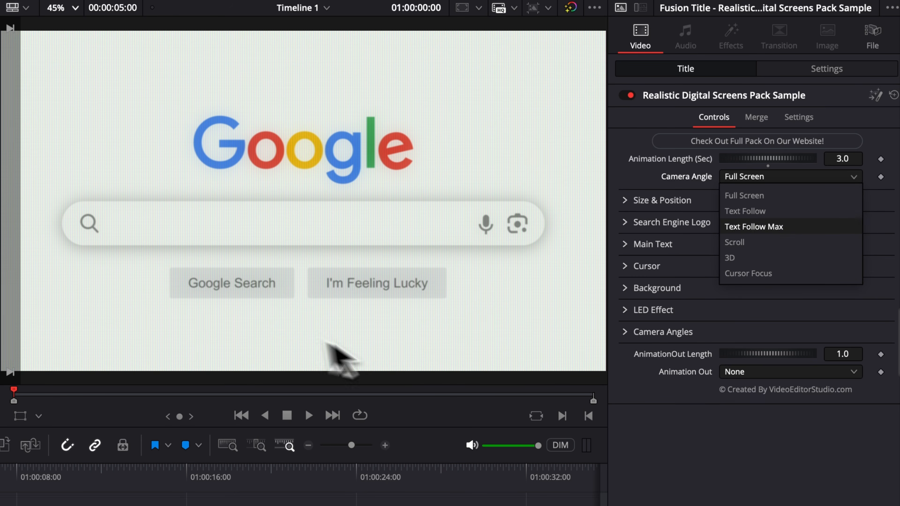
pyautogui.click(737, 194)
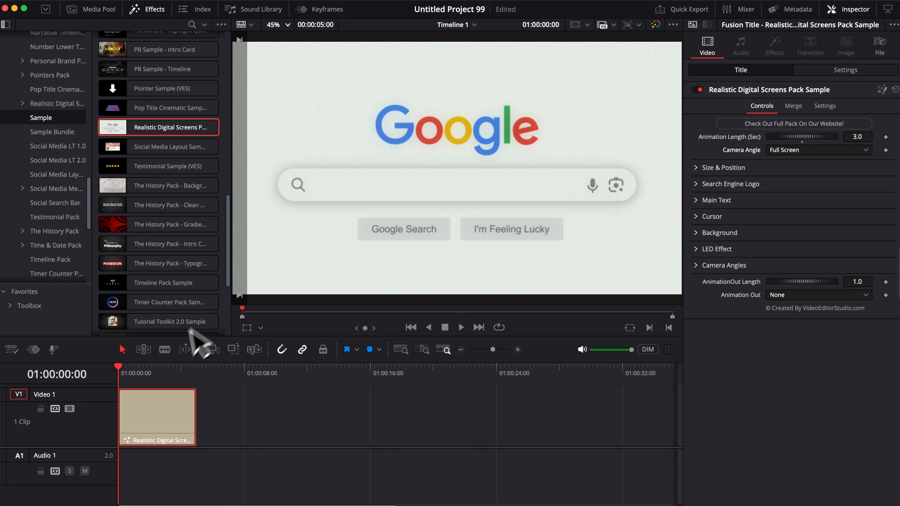
pyautogui.moveTo(126, 376); pyautogui.dragTo(139, 378)
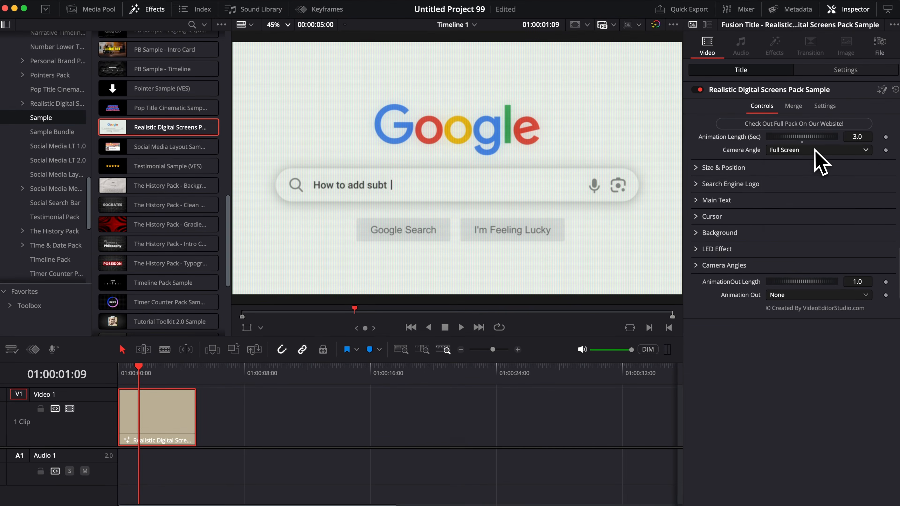
# Try the Scroll camera angle on the title and return the playhead to the start of the timeline.
pyautogui.click(808, 151)
pyautogui.click(790, 199)
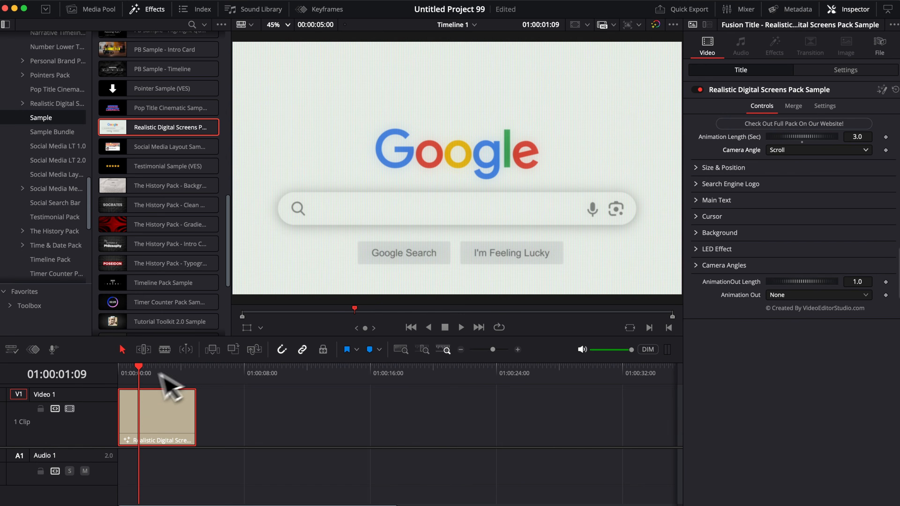
pyautogui.press('Home')
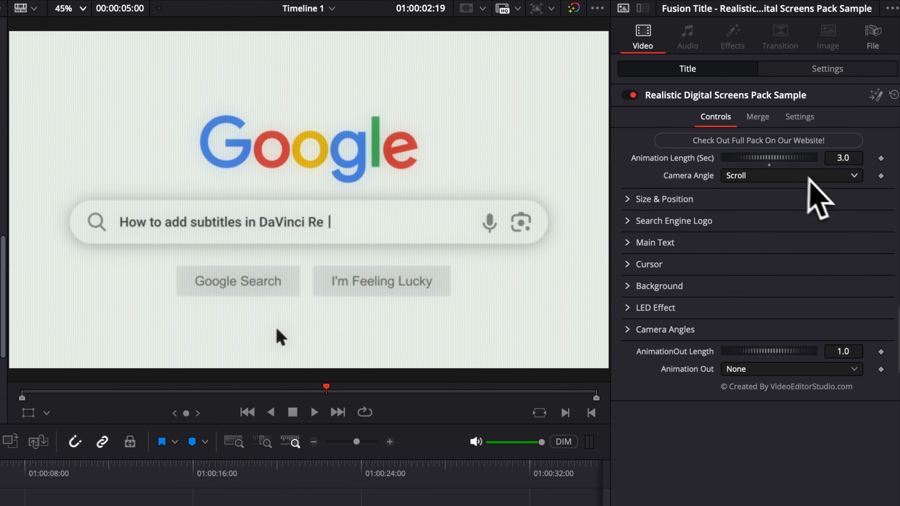
# Compare the Full Screen and Scroll camera angles on the title, and scrub through the opening with Scroll selected.
pyautogui.click(822, 149)
pyautogui.click(777, 195)
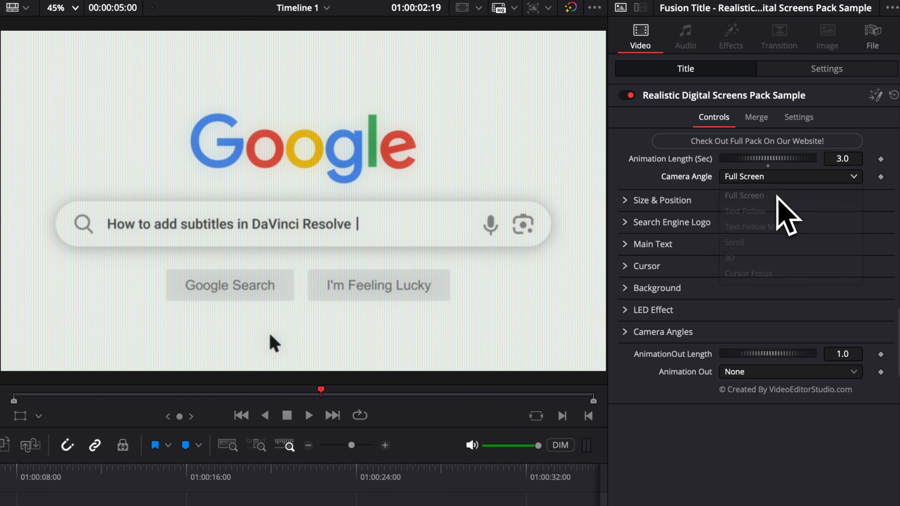
pyautogui.click(772, 177)
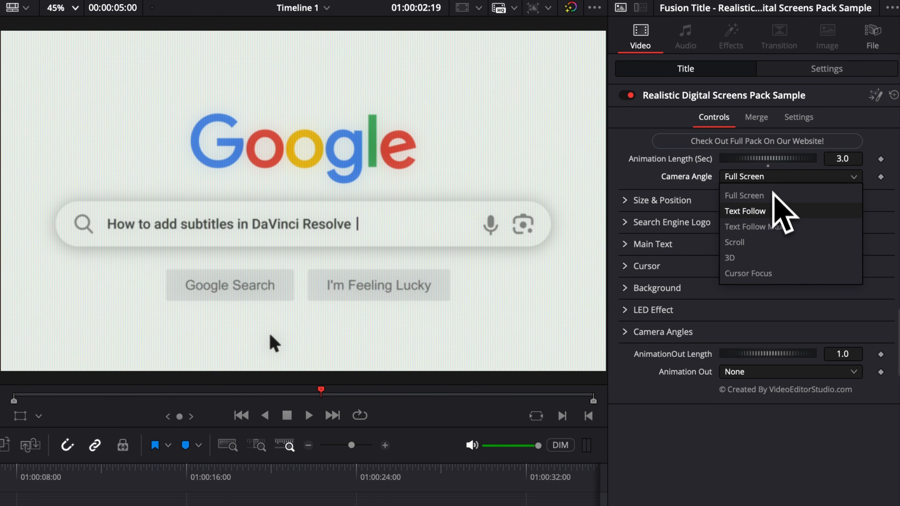
pyautogui.click(768, 242)
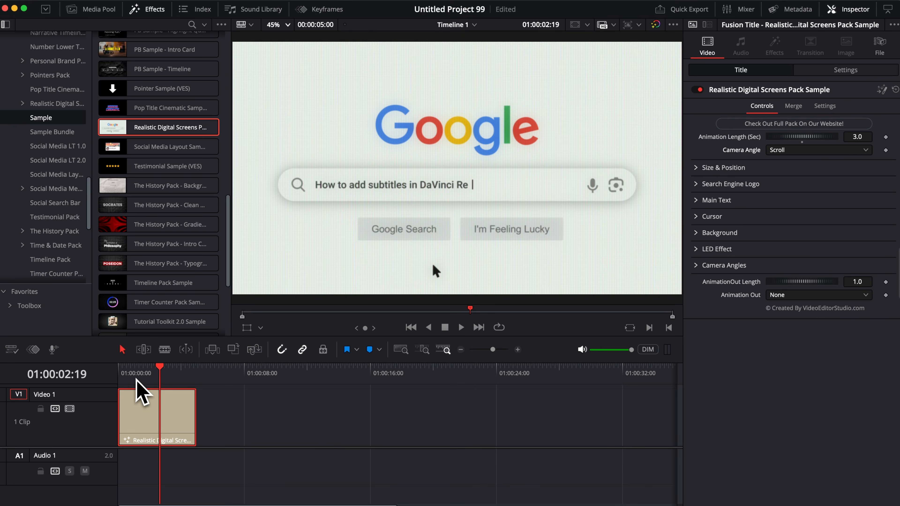
pyautogui.moveTo(135, 378)
pyautogui.mouseDown()
pyautogui.moveTo(120, 378)
pyautogui.moveTo(146, 375)
pyautogui.mouseUp()
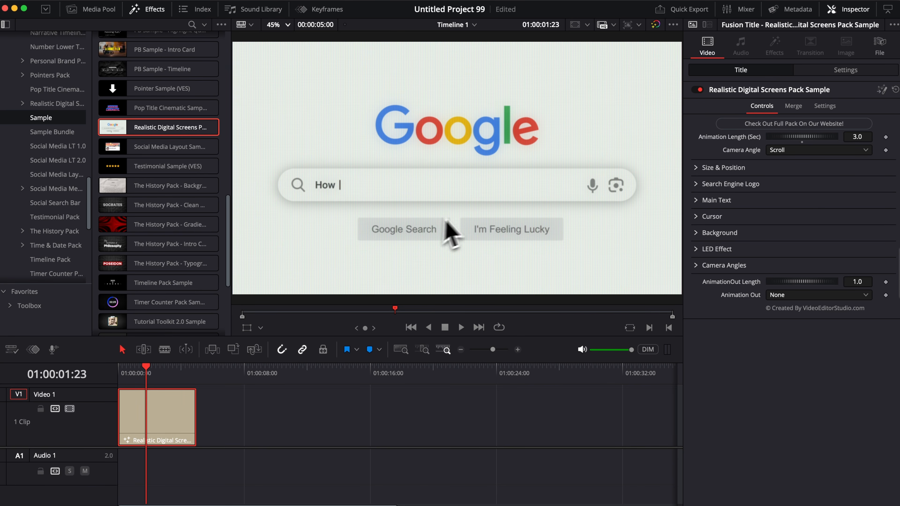
# Set the title's Camera Angle to 3D and play the clip from the start until the search text is typed out.
pyautogui.click(819, 150)
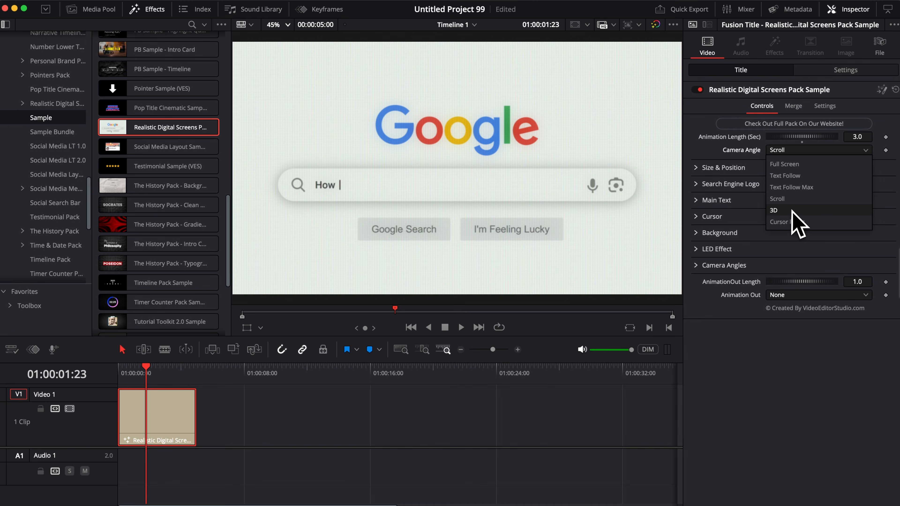
pyautogui.click(778, 258)
pyautogui.moveTo(136, 371); pyautogui.dragTo(117, 379)
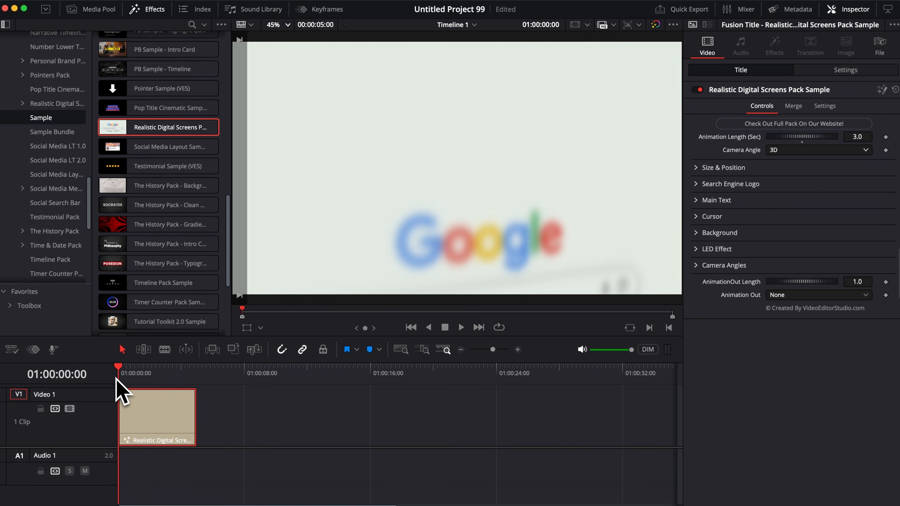
pyautogui.press('space')
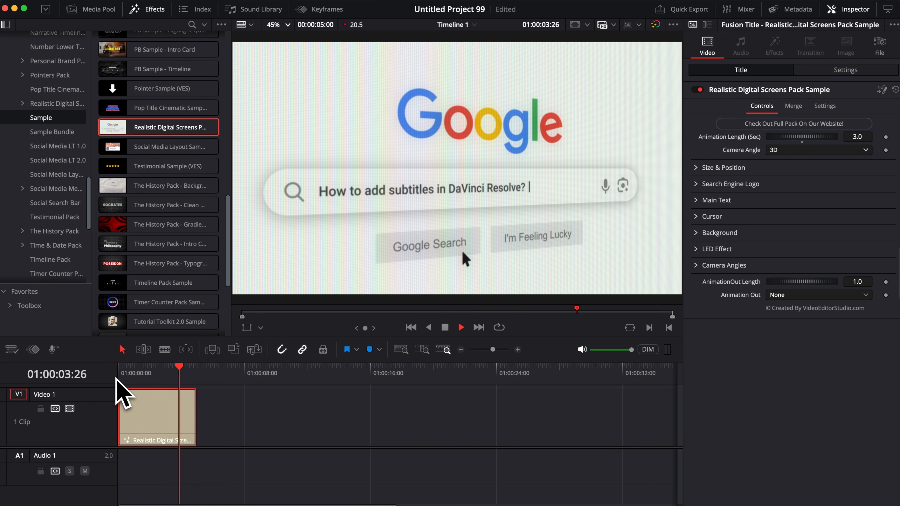
pyautogui.press('space')
# Keyframe the Camera Angle as 3D at 01:00:02:29 and as Cursor Focus one frame further, at 01:00:03:00.
pyautogui.moveTo(177, 378)
pyautogui.mouseDown()
pyautogui.moveTo(151, 388)
pyautogui.moveTo(165, 382)
pyautogui.mouseUp()
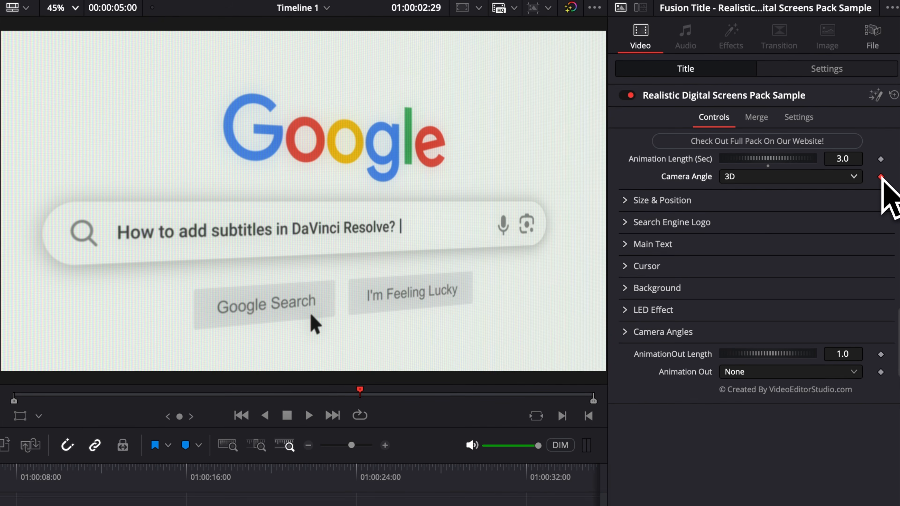
pyautogui.press('Right')
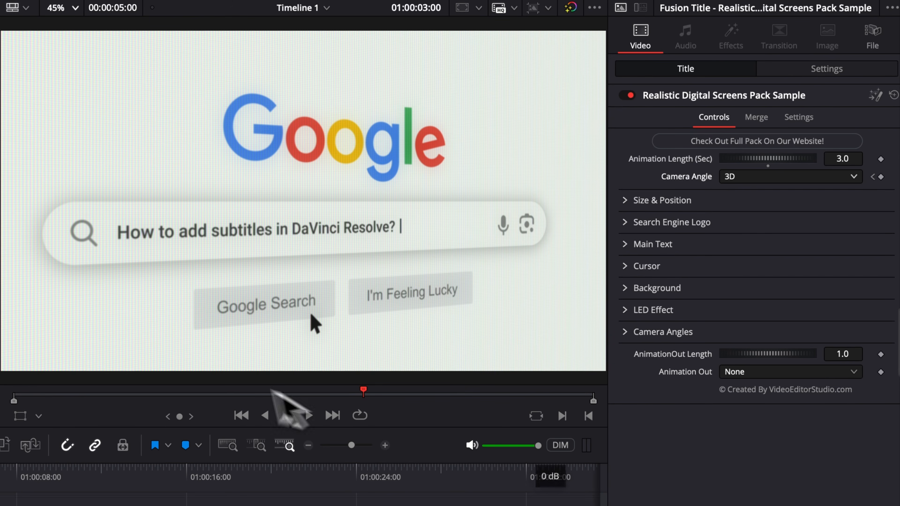
pyautogui.click(747, 177)
pyautogui.click(747, 273)
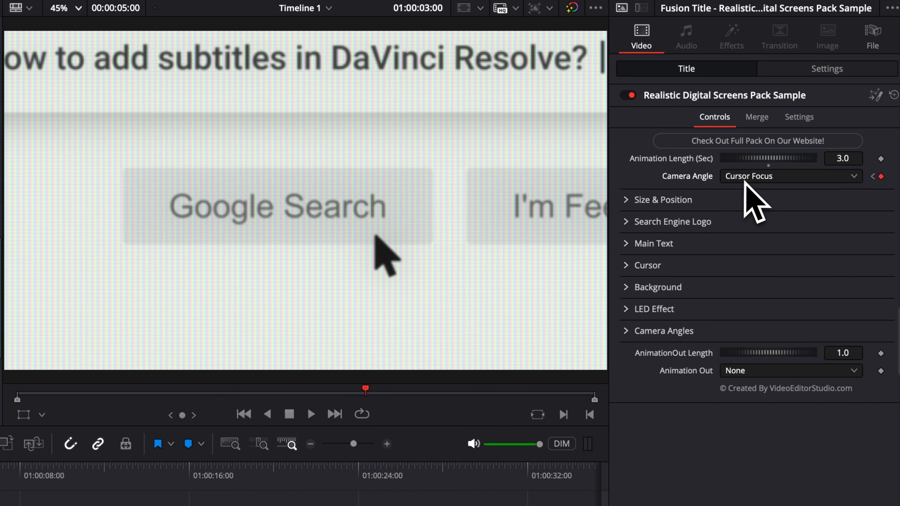
pyautogui.click(779, 155)
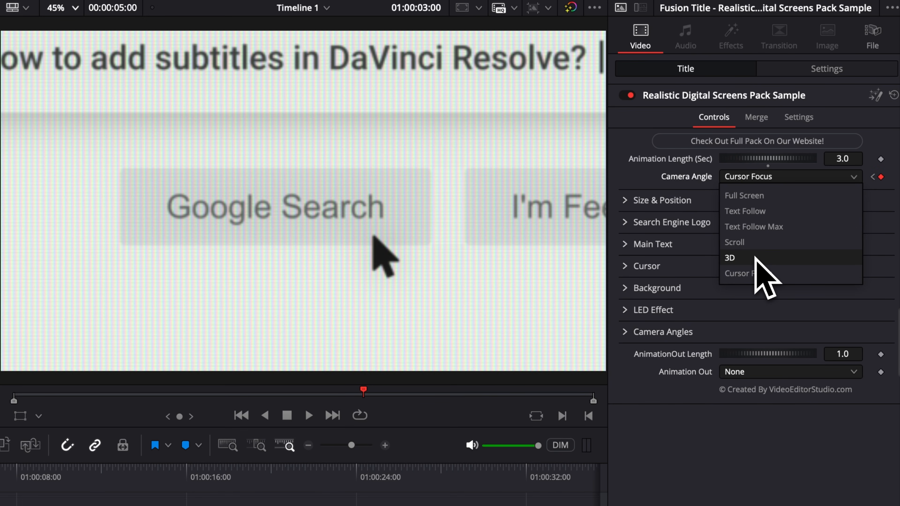
pyautogui.click(807, 276)
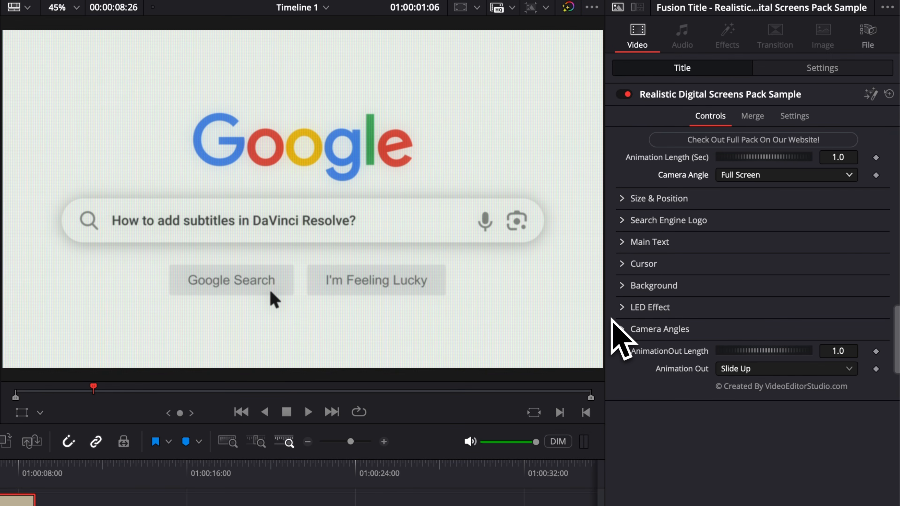
# Try a Size of 0.58 and a Center X of 0.488 for the title, and reset both values to default.
pyautogui.click(625, 199)
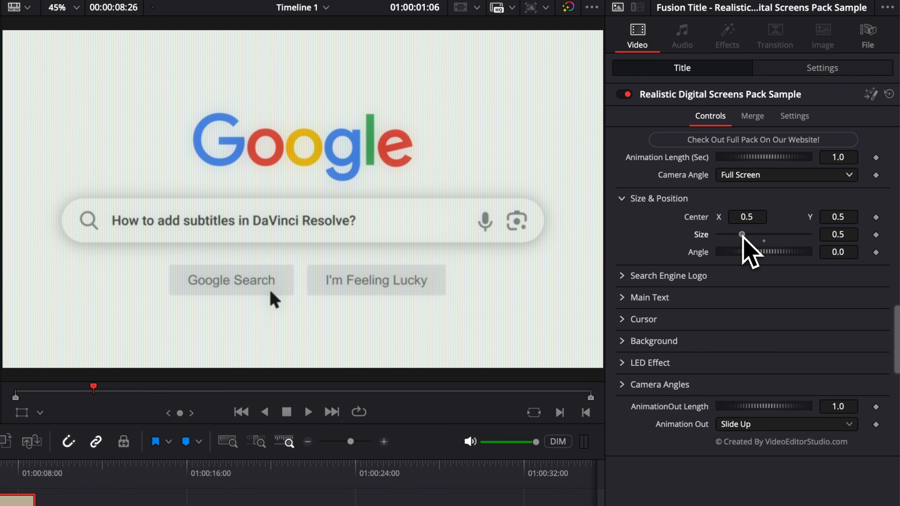
pyautogui.moveTo(741, 235); pyautogui.dragTo(742, 217)
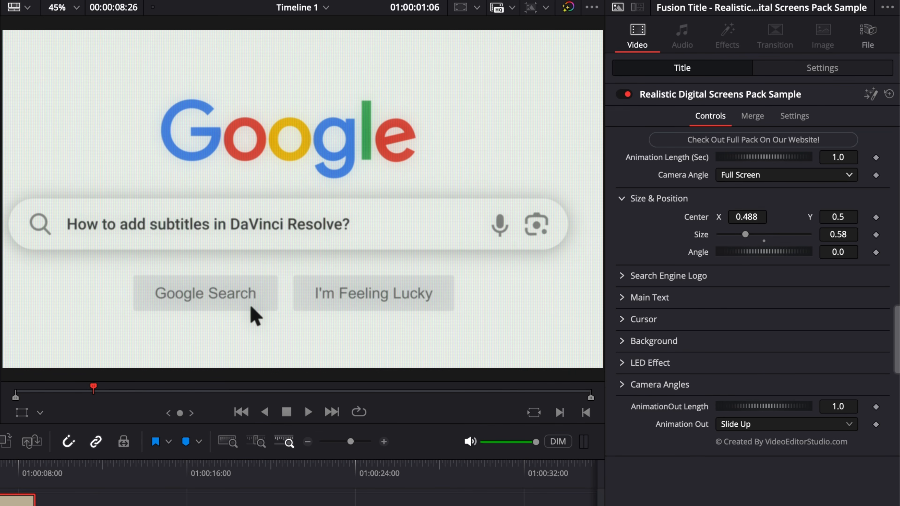
pyautogui.doubleClick(699, 233)
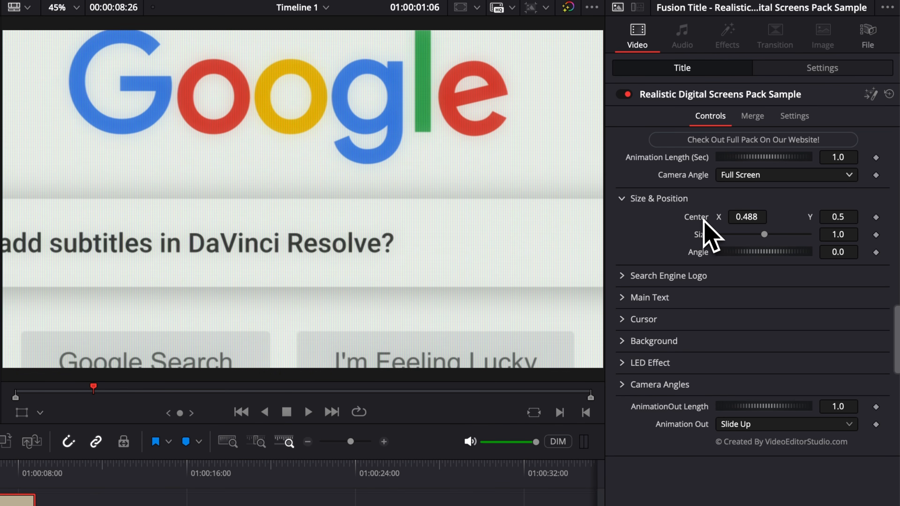
pyautogui.doubleClick(703, 221)
pyautogui.click(622, 199)
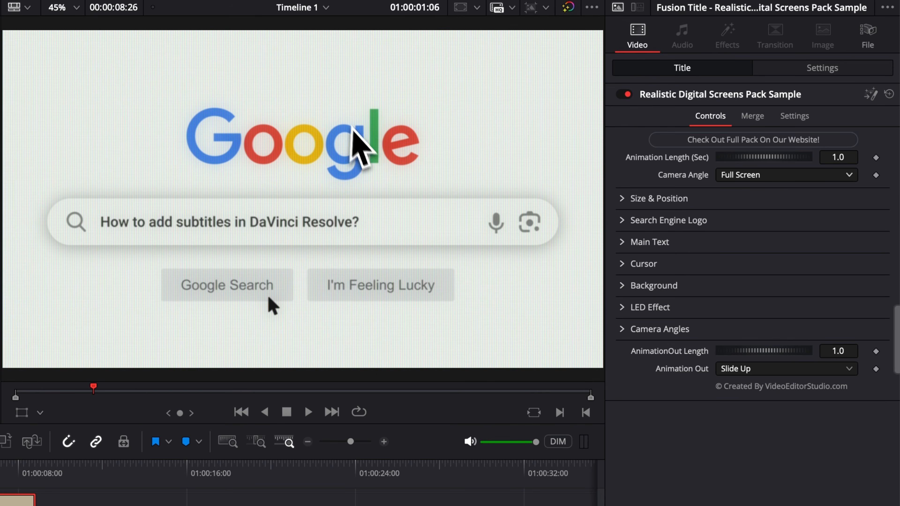
# Try duckduckgo-2-logo-png-transparent.png from Downloads as the search engine logo, and restore the Google logo.
pyautogui.click(622, 220)
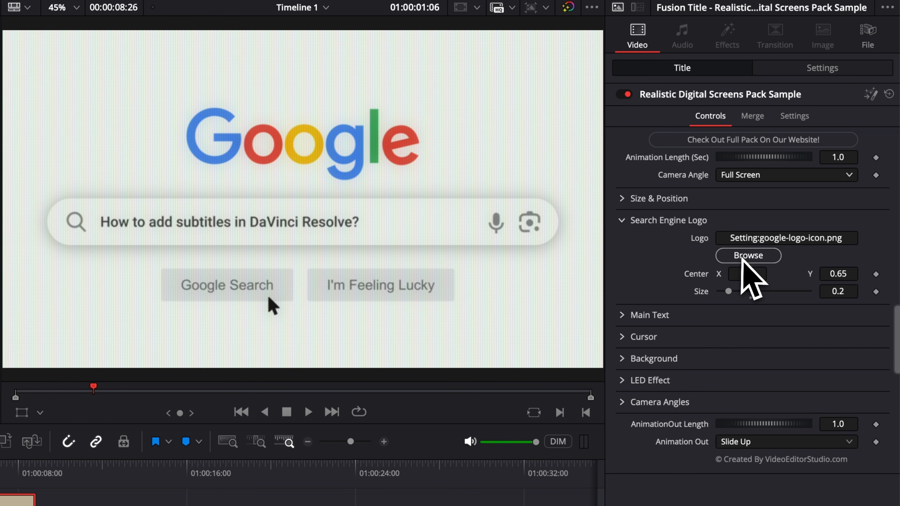
pyautogui.click(744, 257)
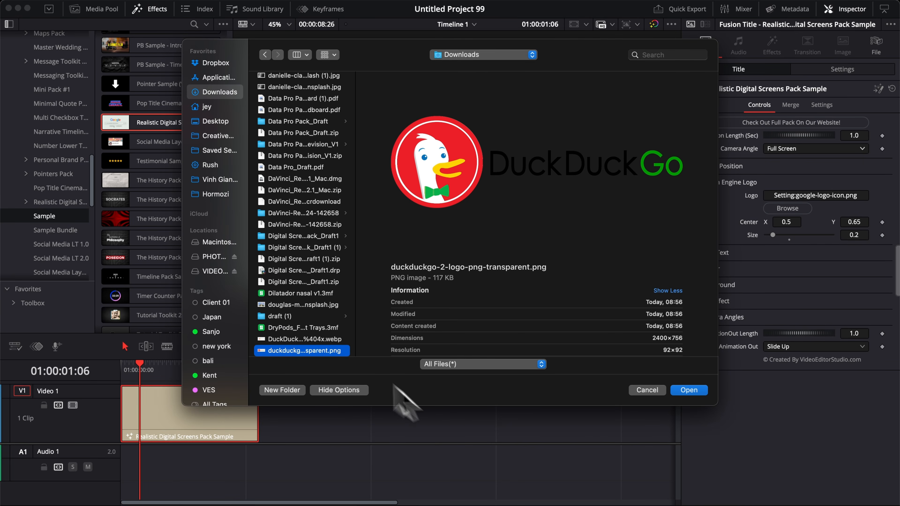
pyautogui.click(688, 390)
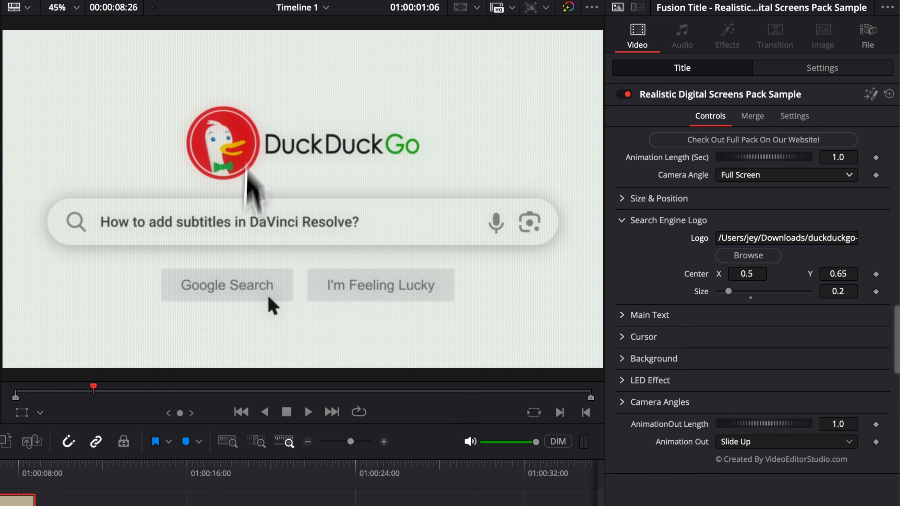
pyautogui.moveTo(746, 274); pyautogui.dragTo(657, 294)
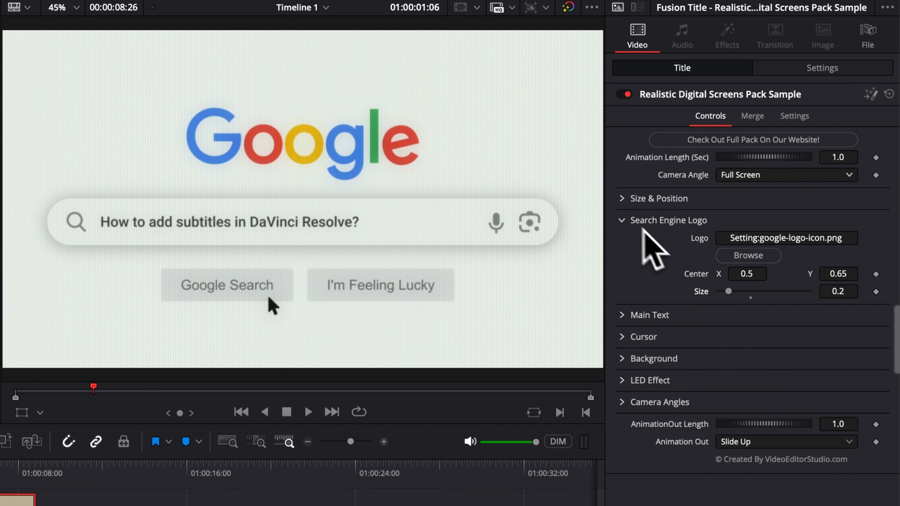
pyautogui.click(622, 221)
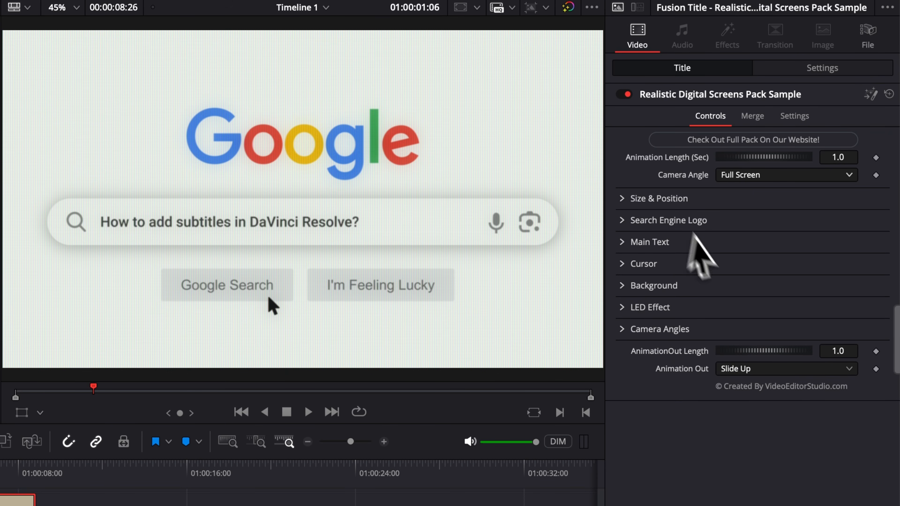
# Replace the title's Main Text with "How to cook beef?".
pyautogui.click(626, 244)
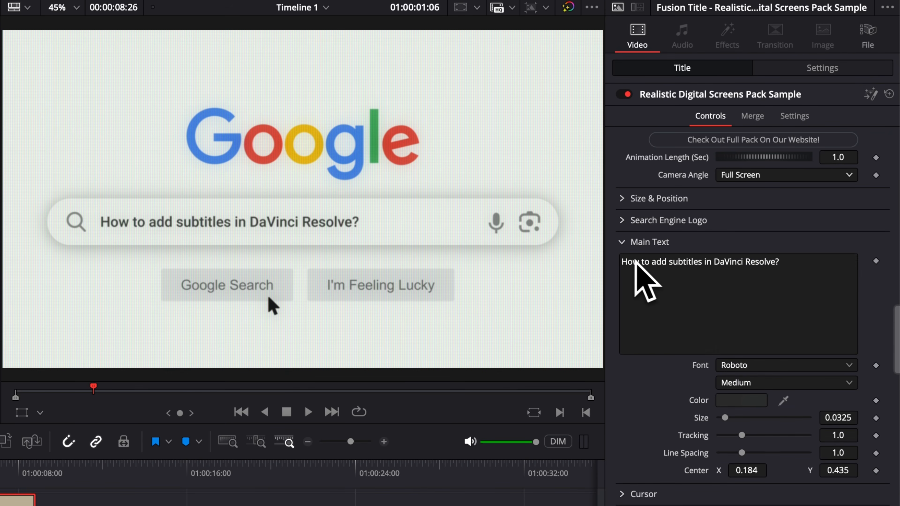
pyautogui.doubleClick(745, 262)
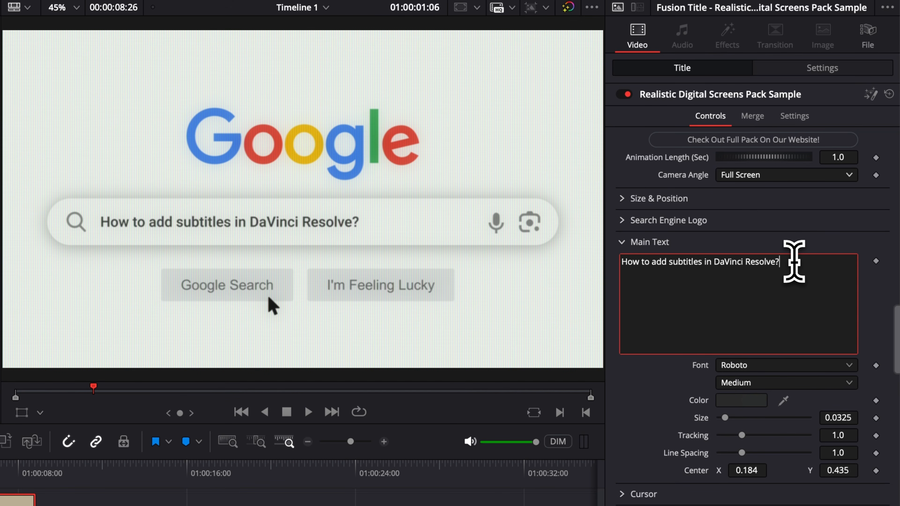
pyautogui.hotkey('ctrl', 'a')
pyautogui.write('Ho')
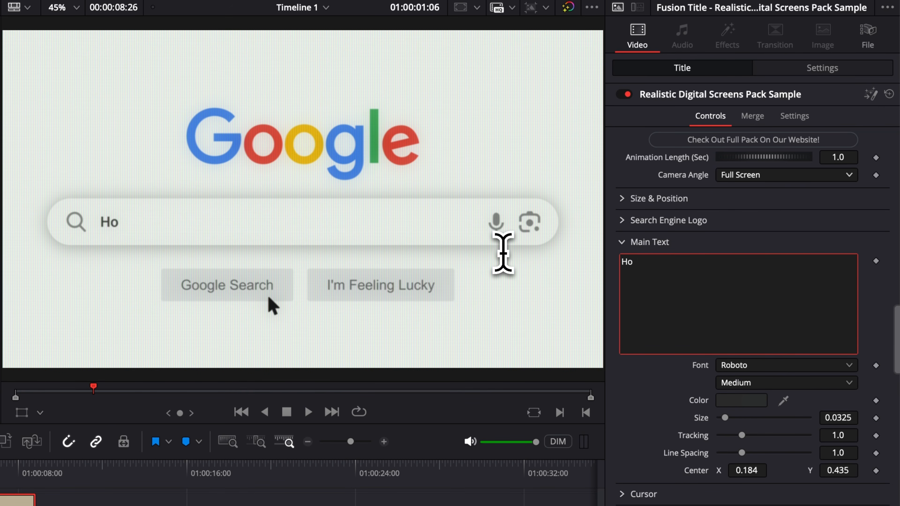
pyautogui.write('w to cook ')
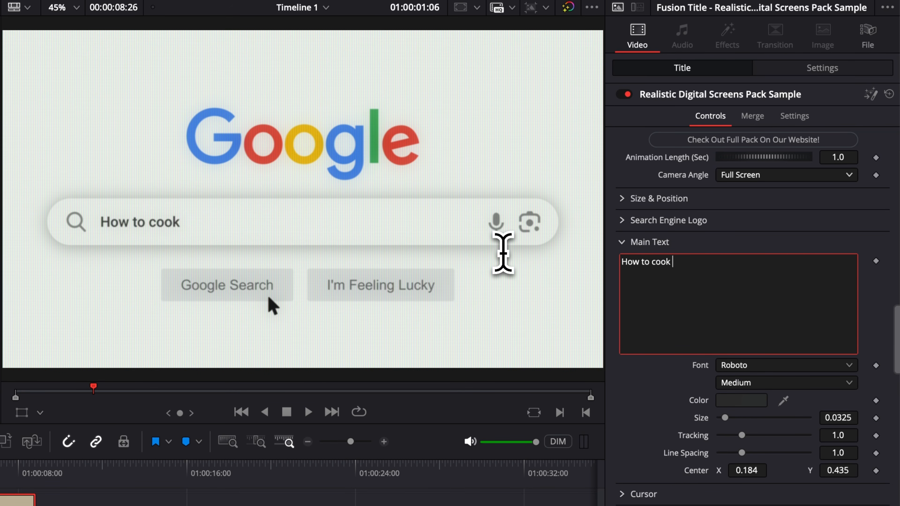
pyautogui.write('beef?')
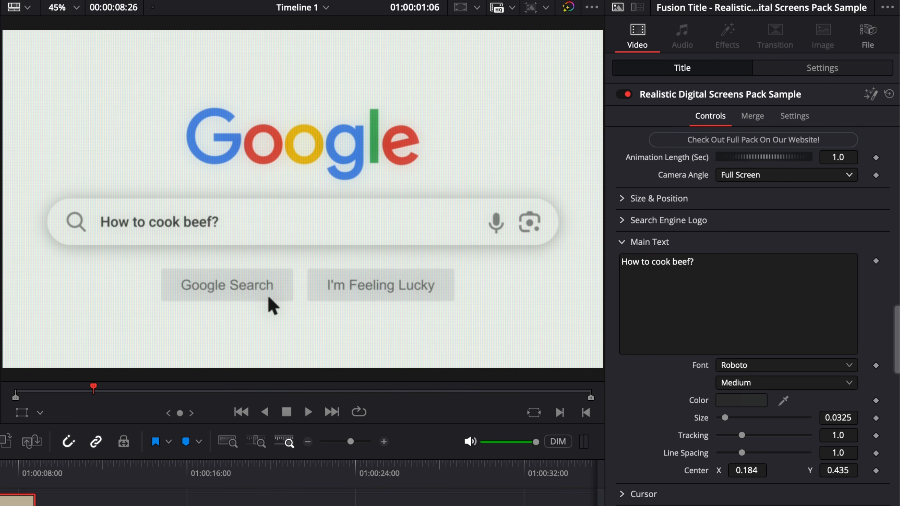
# Play the title from the start of the timeline to check how the search text types out, and stop playback.
pyautogui.press('Home')
pyautogui.press('space')
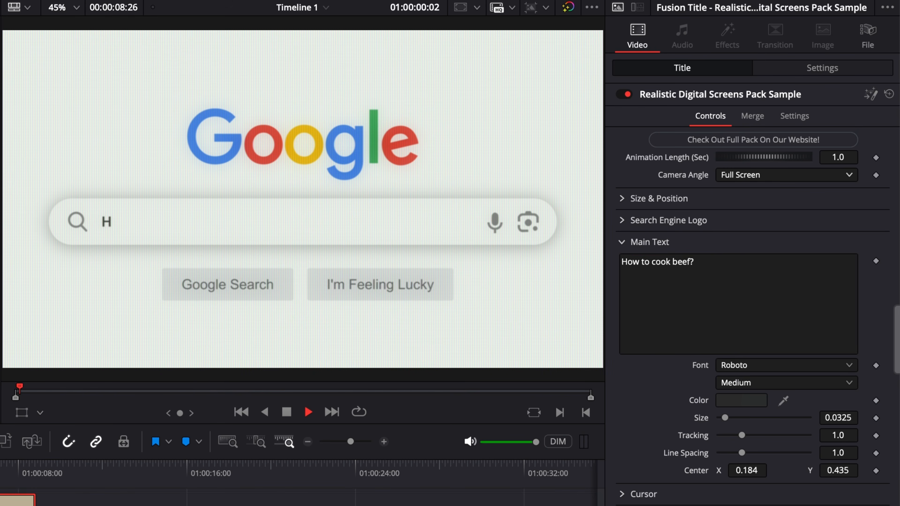
pyautogui.press('space')
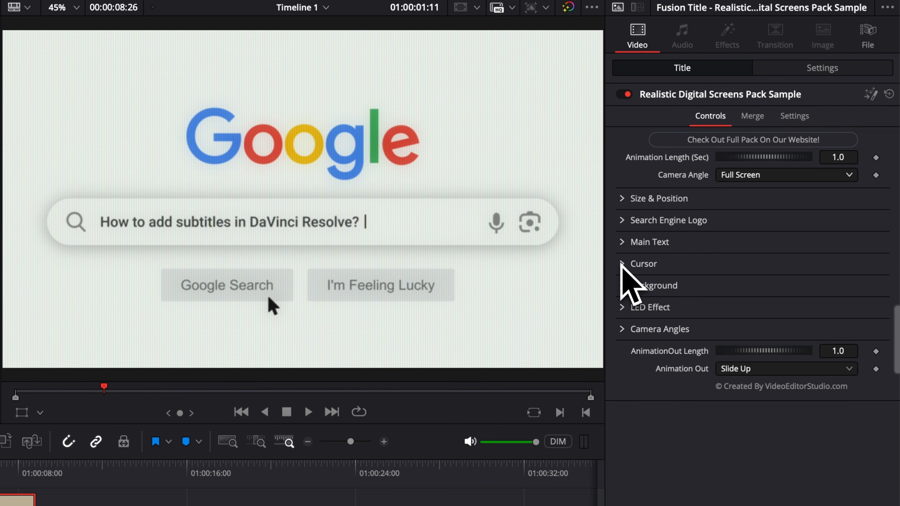
pyautogui.click(622, 264)
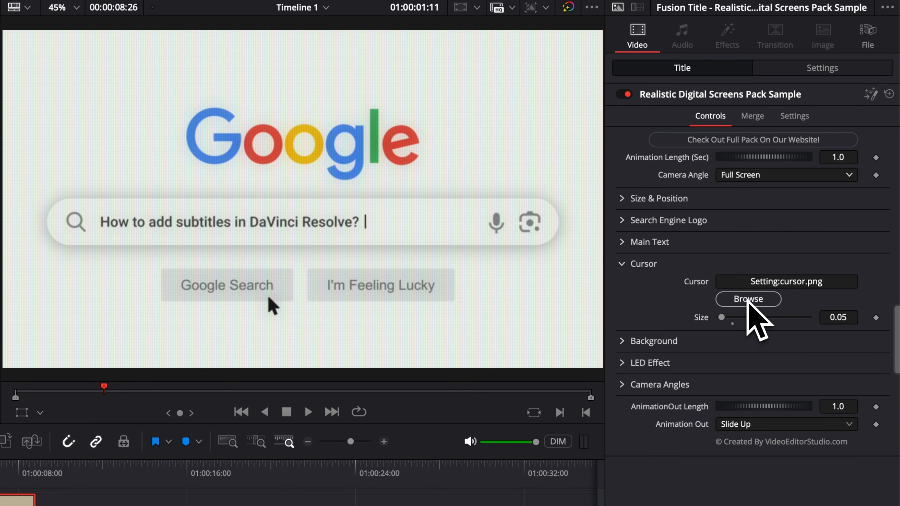
pyautogui.click(747, 298)
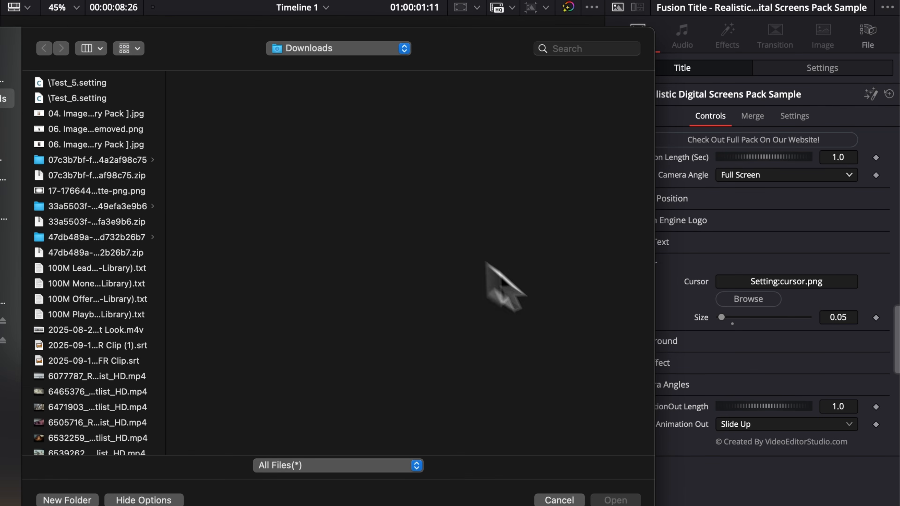
pyautogui.click(559, 500)
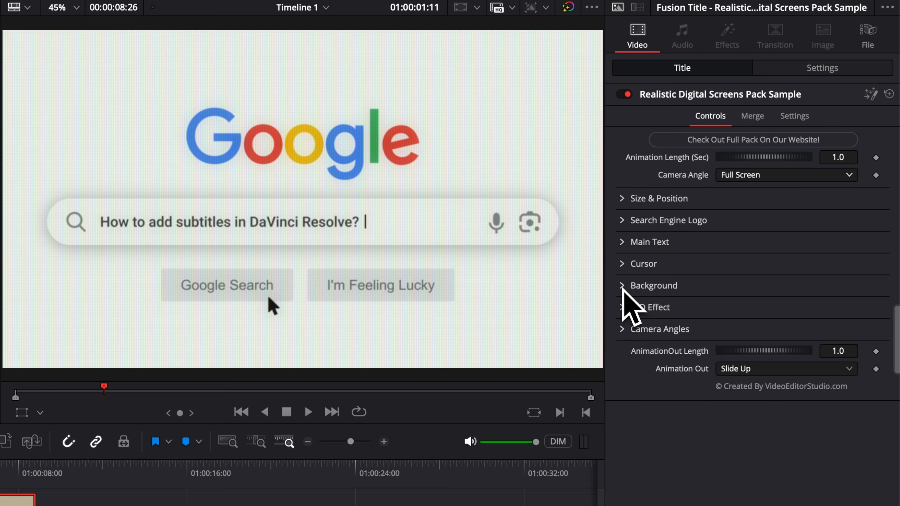
# Try a dark brown solid background colour with Red 0.184, Green 0.173 and Blue 0.141, and cancel the colour choice.
pyautogui.click(623, 285)
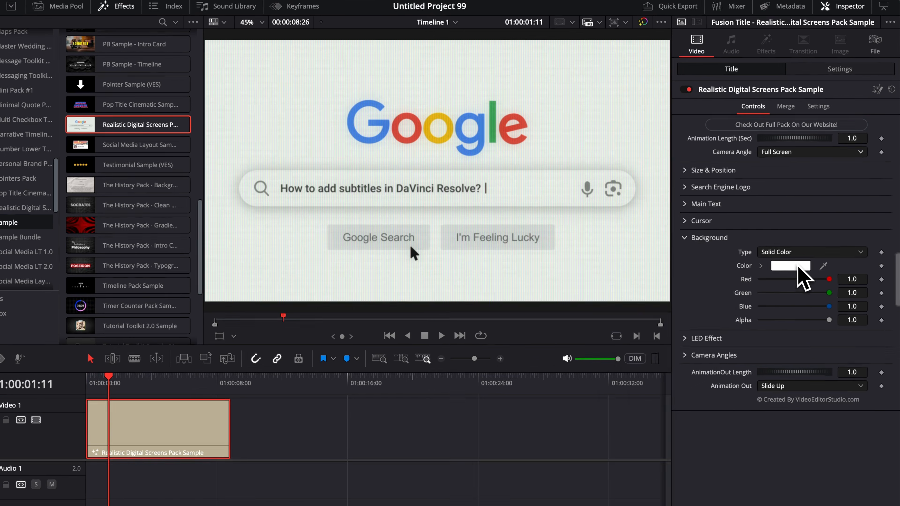
pyautogui.click(758, 321)
pyautogui.moveTo(666, 469)
pyautogui.mouseDown()
pyautogui.moveTo(662, 479)
pyautogui.moveTo(674, 469)
pyautogui.mouseUp()
pyautogui.moveTo(732, 367); pyautogui.dragTo(691, 361)
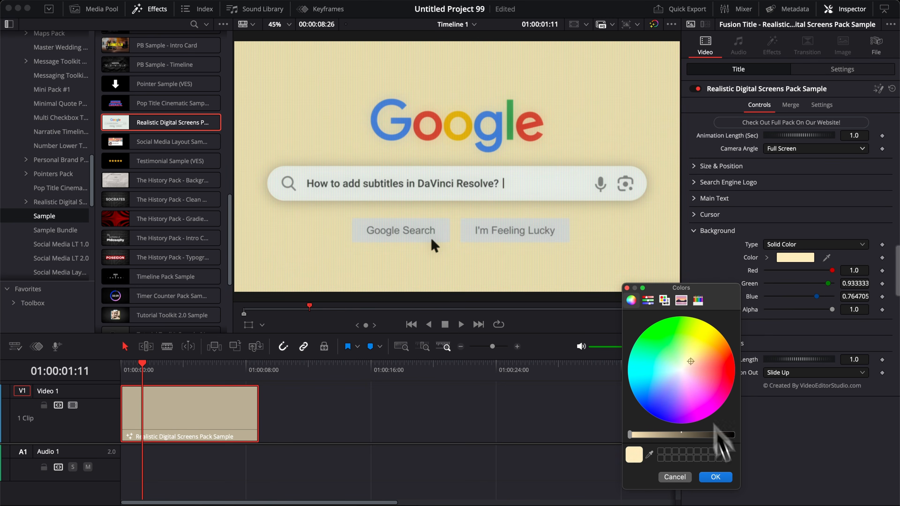
pyautogui.moveTo(719, 436)
pyautogui.mouseDown()
pyautogui.moveTo(732, 436)
pyautogui.moveTo(713, 436)
pyautogui.mouseUp()
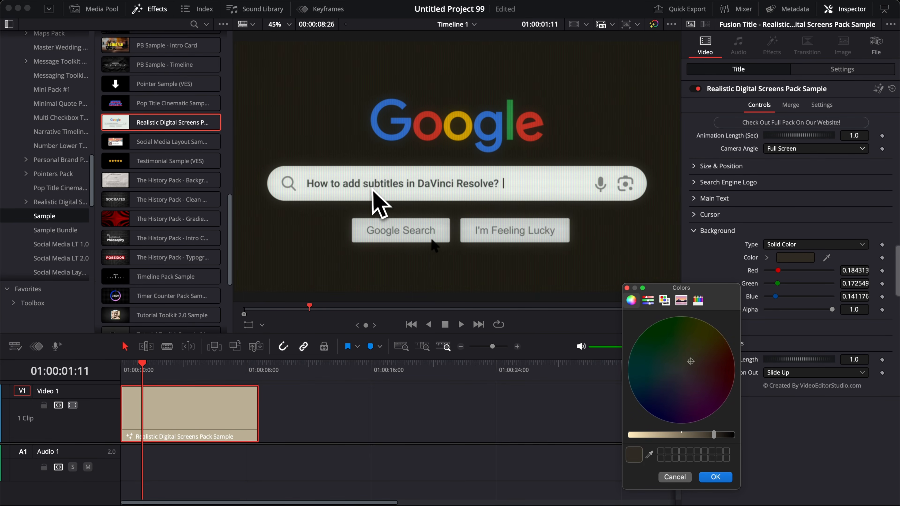
pyautogui.click(674, 480)
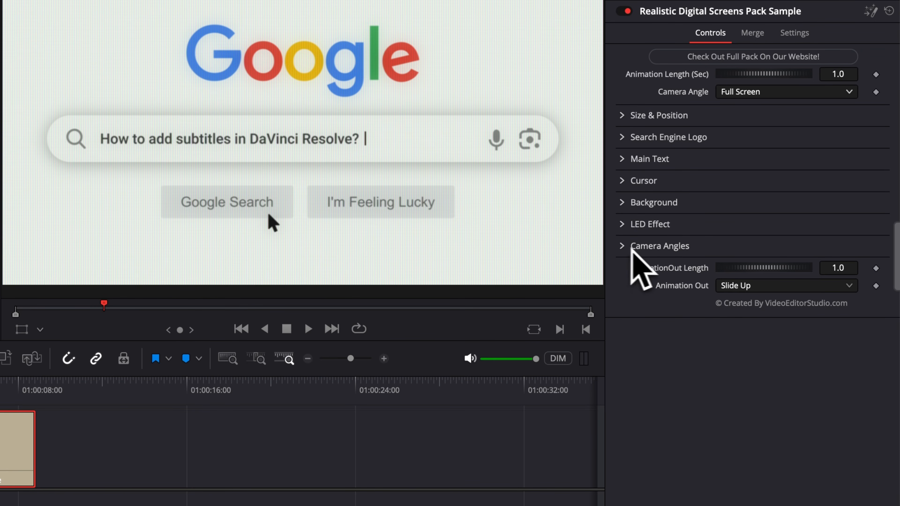
# Show the LED Effect settings, examine the screen's pixel pattern at 200% viewer zoom, and return the viewer to Fit.
pyautogui.click(622, 224)
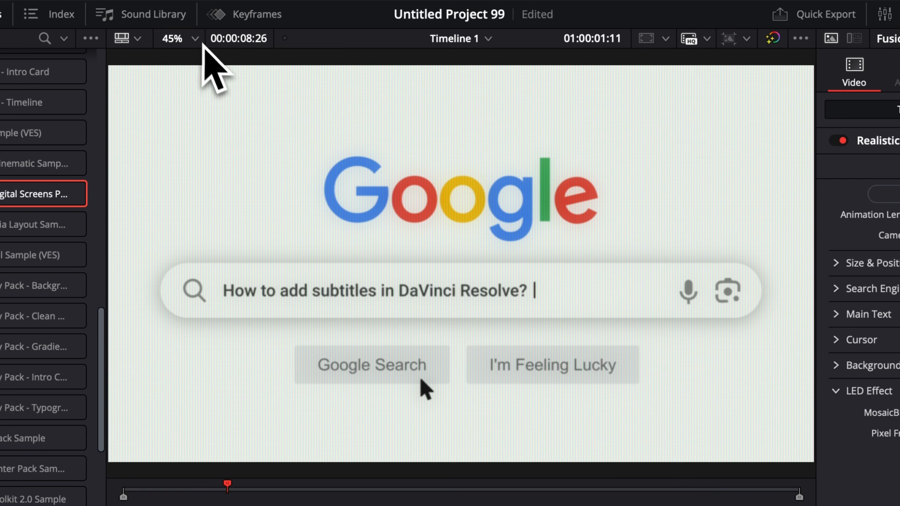
pyautogui.click(209, 36)
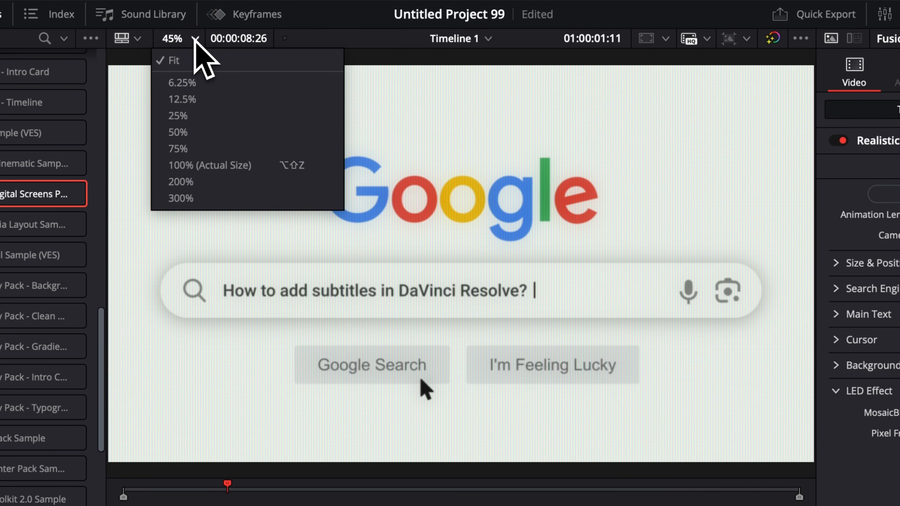
pyautogui.click(181, 182)
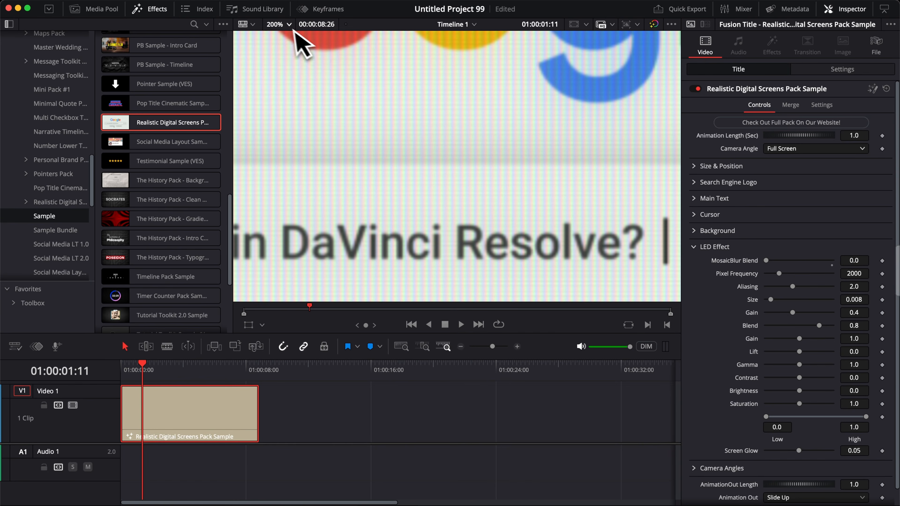
pyautogui.click(289, 25)
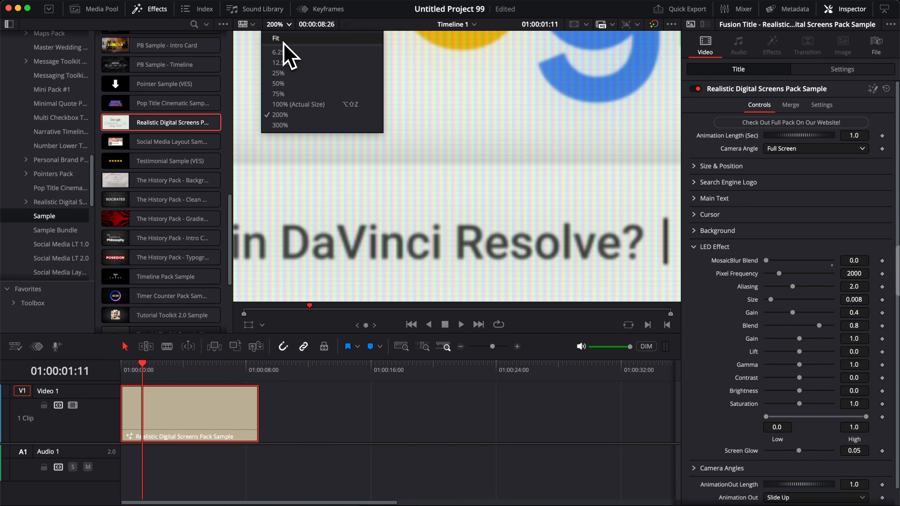
pyautogui.click(283, 36)
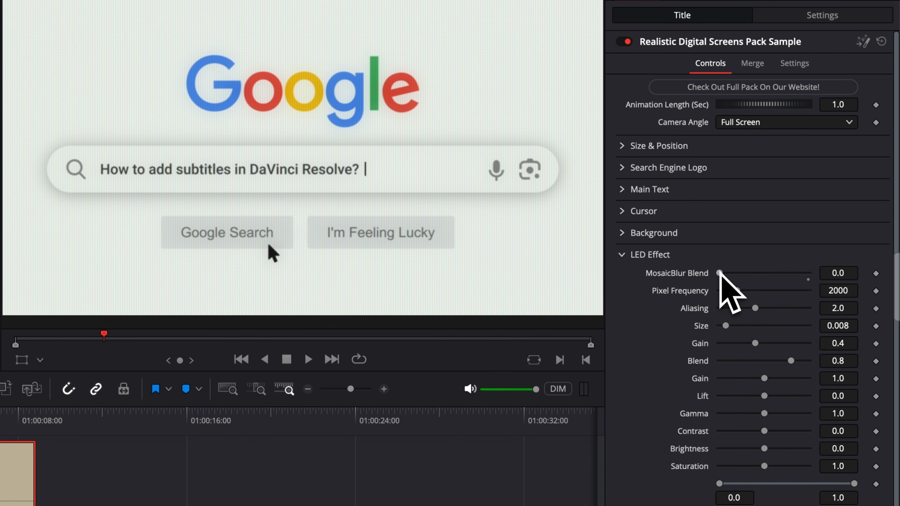
# Set the LED effect's MosaicBlur Blend to 0.567, Pixel Frequency to 4000 and Aliasing to 5.0.
pyautogui.moveTo(719, 273); pyautogui.dragTo(781, 284)
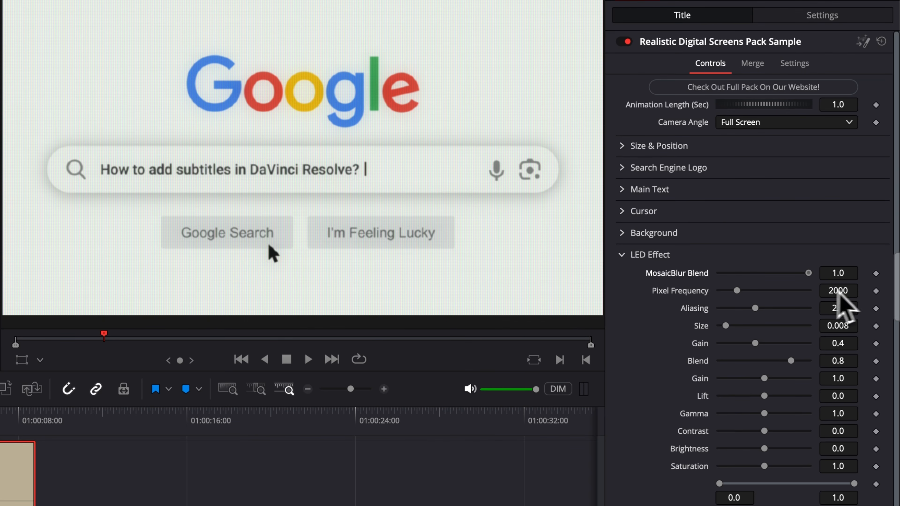
pyautogui.moveTo(836, 293); pyautogui.dragTo(797, 289)
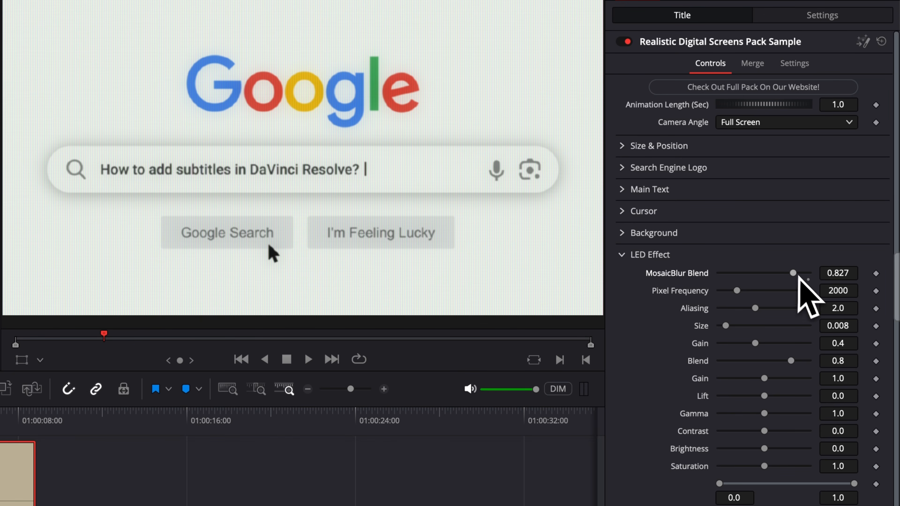
pyautogui.moveTo(793, 273); pyautogui.dragTo(809, 287)
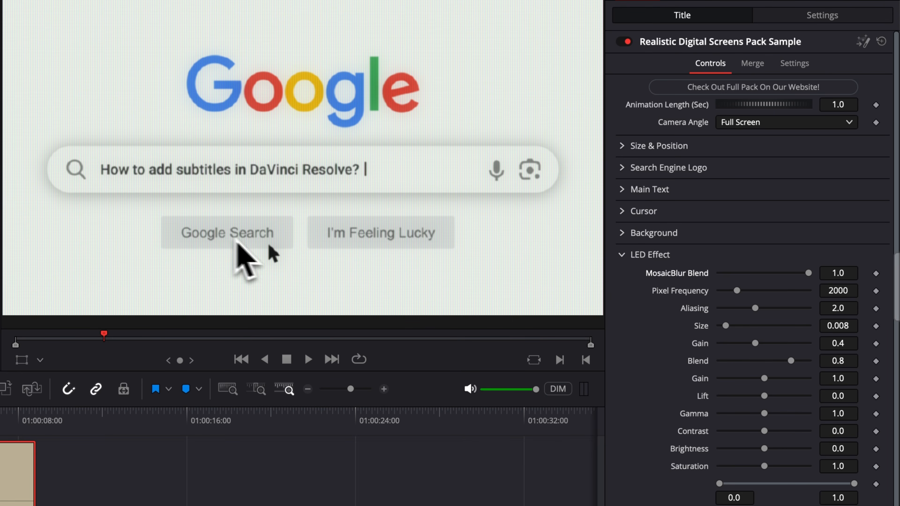
pyautogui.moveTo(808, 273); pyautogui.dragTo(765, 279)
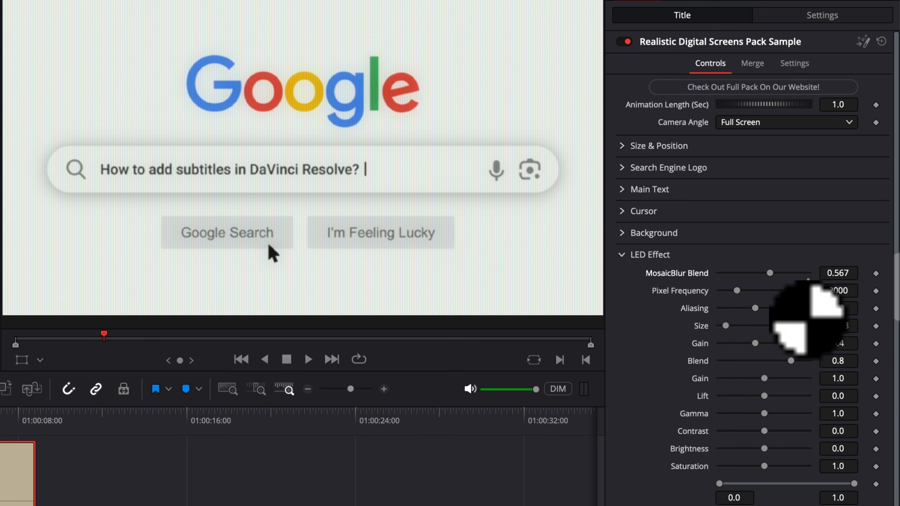
pyautogui.moveTo(737, 291); pyautogui.dragTo(823, 312)
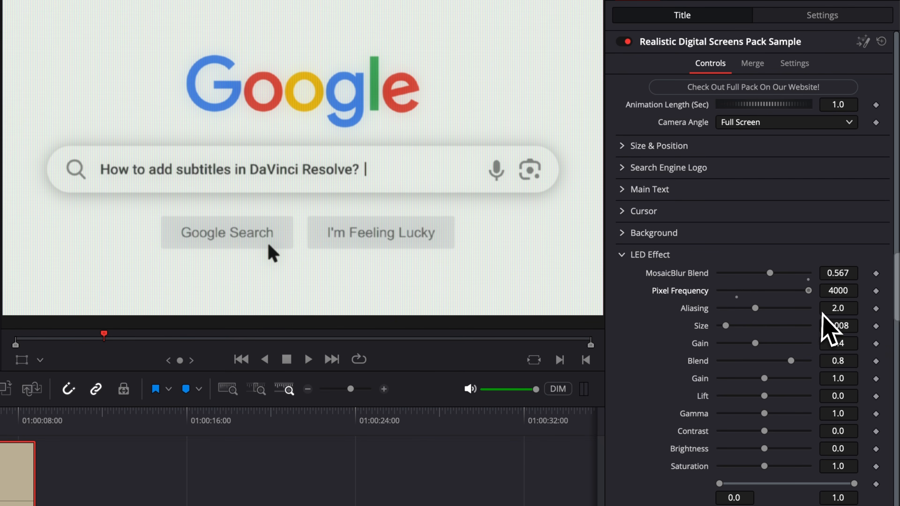
pyautogui.moveTo(753, 306); pyautogui.dragTo(845, 321)
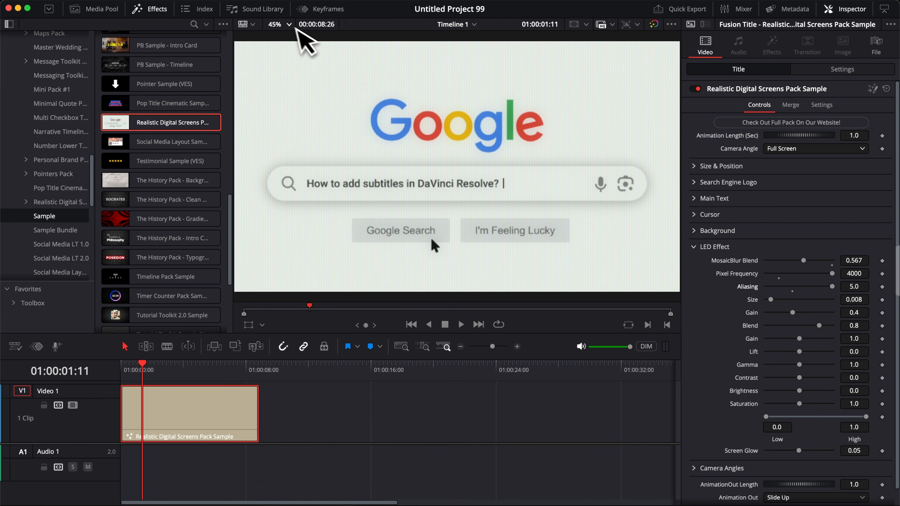
# Try a MosaicBlur Blend of 1.0 in the enlarged preview, and settle on 0.693 with a Pixel Frequency of 3685.
pyautogui.click(284, 24)
pyautogui.click(280, 115)
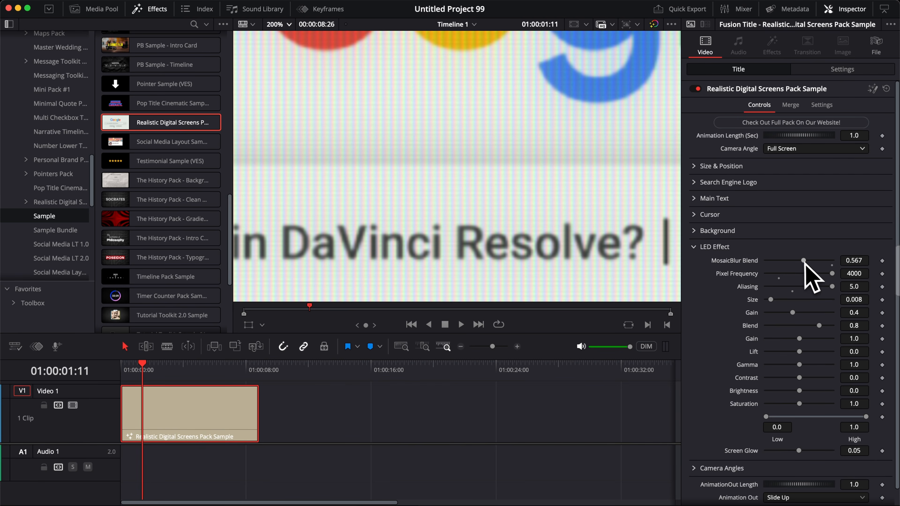
pyautogui.moveTo(803, 261); pyautogui.dragTo(825, 278)
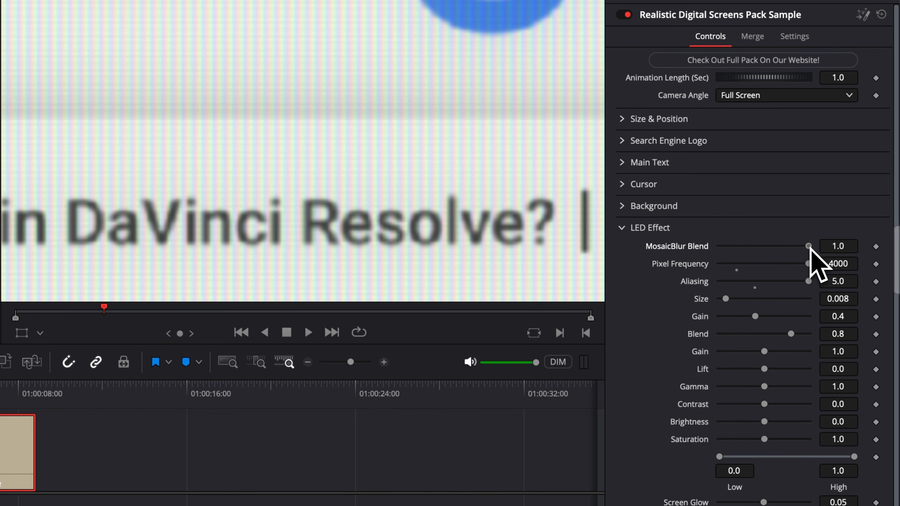
pyautogui.moveTo(810, 246); pyautogui.dragTo(797, 263)
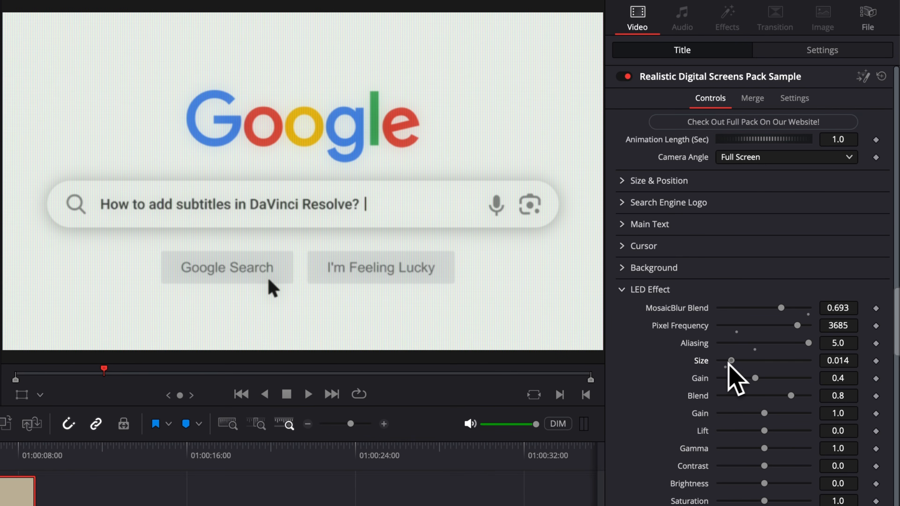
# Try LED effect Size values between 0.1 and 0.001, settle on 0.00975, and raise the Gain directly below it to 0.543.
pyautogui.moveTo(728, 364); pyautogui.dragTo(835, 385)
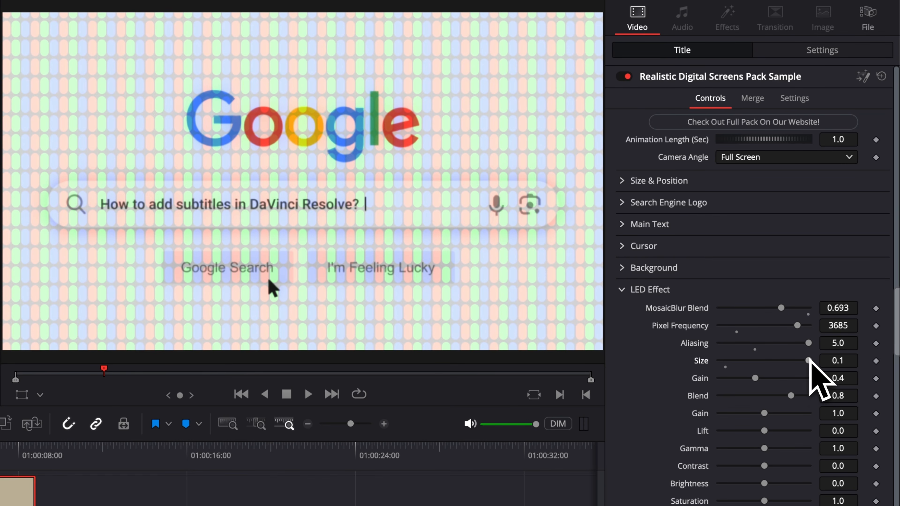
pyautogui.moveTo(809, 362); pyautogui.dragTo(730, 369)
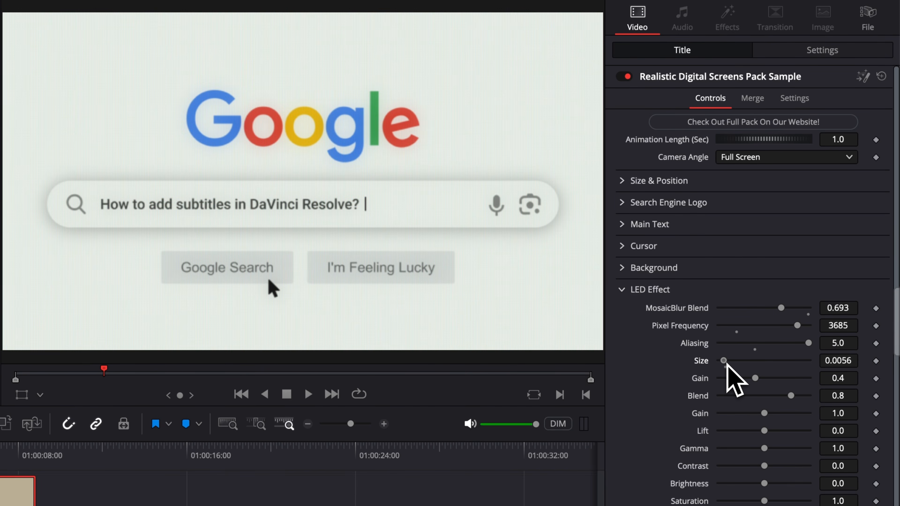
pyautogui.moveTo(726, 365); pyautogui.dragTo(732, 366)
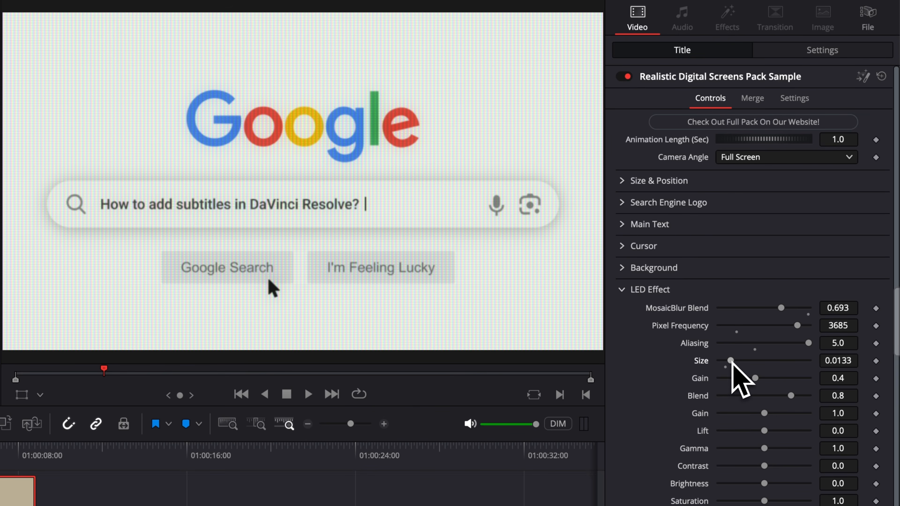
pyautogui.moveTo(730, 361); pyautogui.dragTo(704, 362)
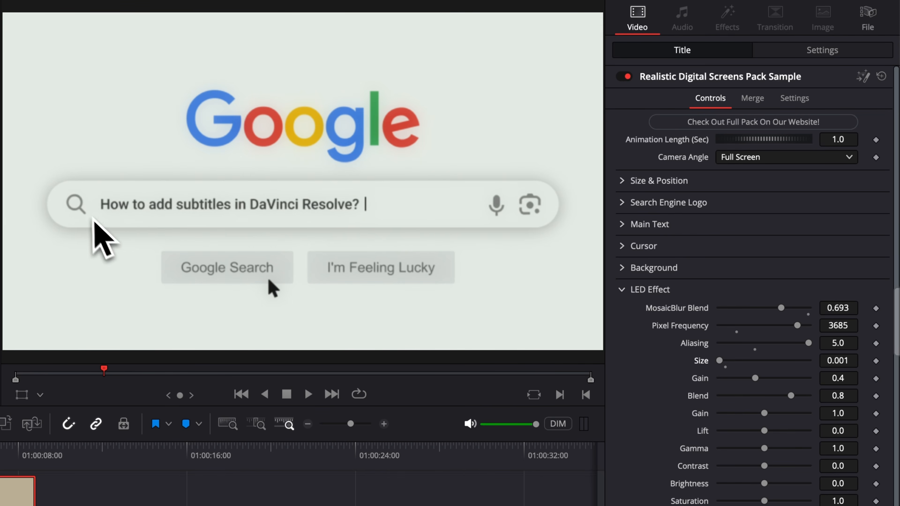
pyautogui.moveTo(719, 361); pyautogui.dragTo(551, 373)
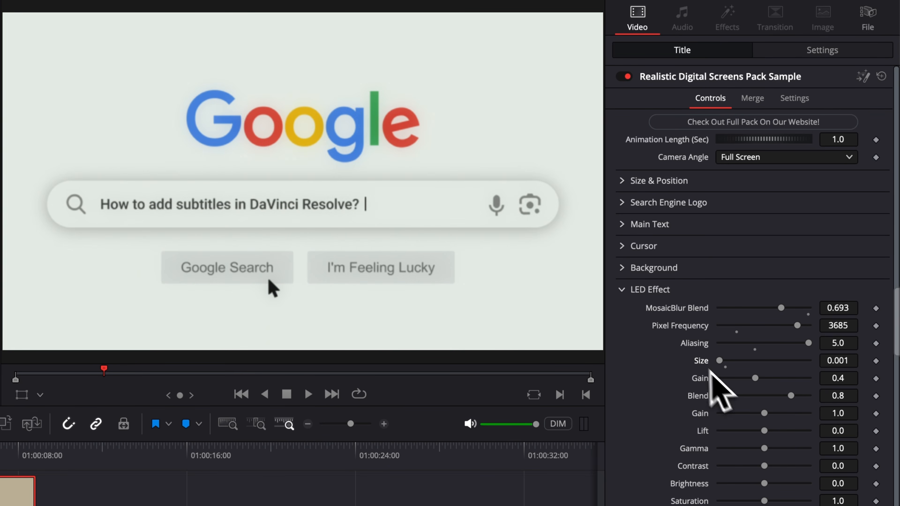
pyautogui.moveTo(733, 365)
pyautogui.mouseDown()
pyautogui.moveTo(744, 365)
pyautogui.moveTo(728, 364)
pyautogui.mouseUp()
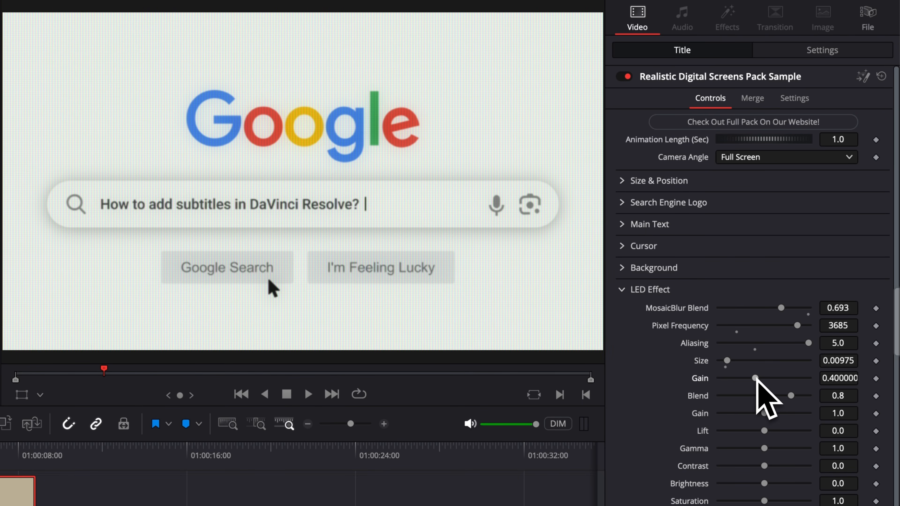
pyautogui.moveTo(753, 378); pyautogui.dragTo(769, 388)
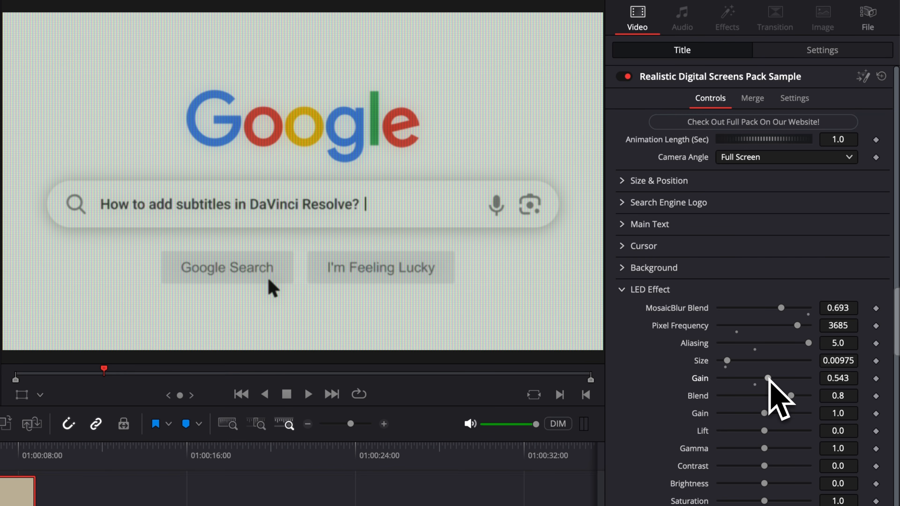
# Try a Gain of 0.252 below the LED effect's Size, settle on 0.409, and set the Blend to 0.89.
pyautogui.moveTo(766, 378); pyautogui.dragTo(742, 378)
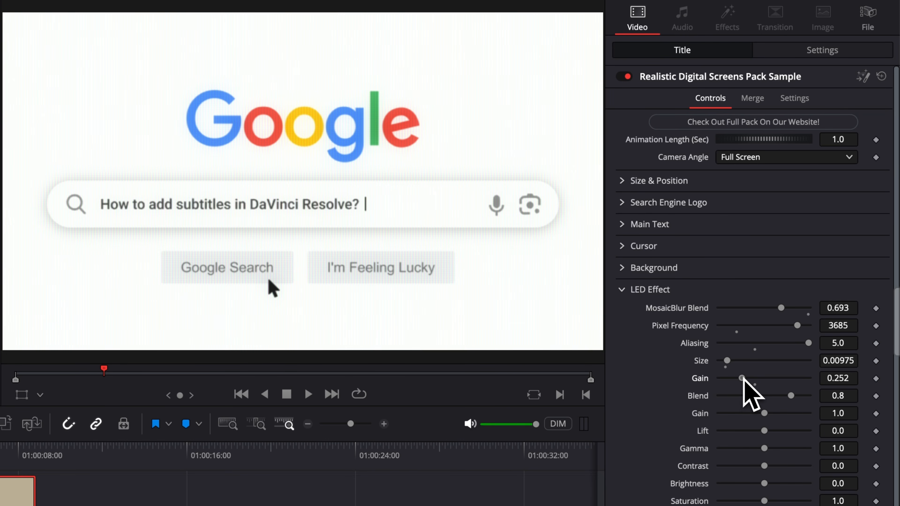
pyautogui.moveTo(743, 378)
pyautogui.mouseDown()
pyautogui.moveTo(753, 380)
pyautogui.moveTo(678, 376)
pyautogui.moveTo(755, 381)
pyautogui.mouseUp()
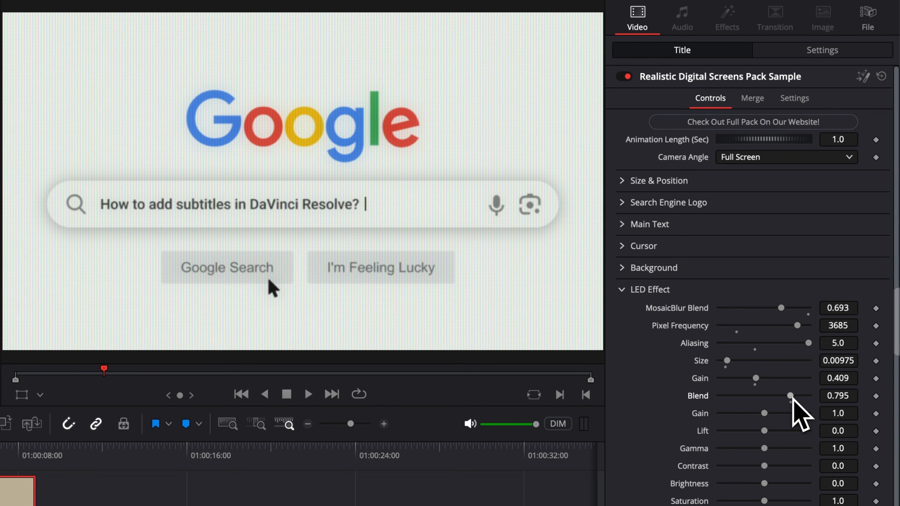
pyautogui.moveTo(792, 399)
pyautogui.mouseDown()
pyautogui.moveTo(663, 402)
pyautogui.moveTo(801, 407)
pyautogui.mouseUp()
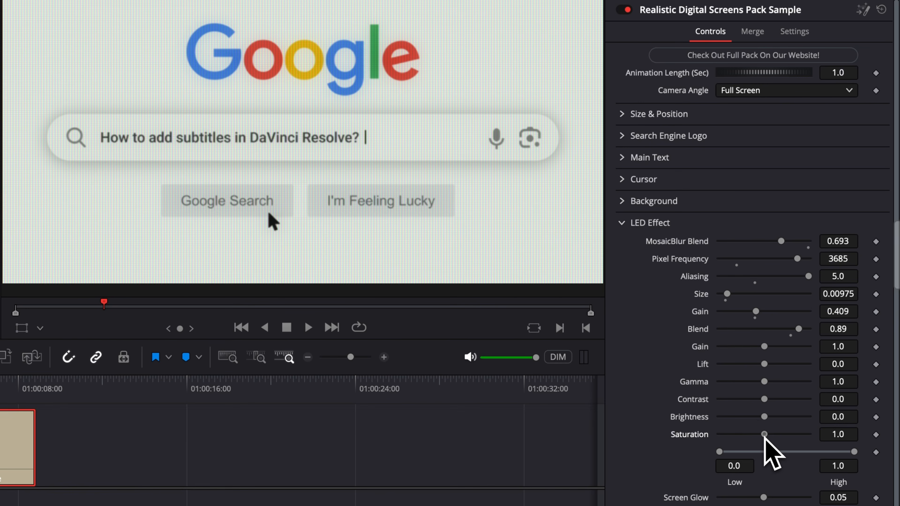
# Set the LED effect's Saturation to 3.03, Brightness to -0.03 and Contrast to 0.06.
pyautogui.moveTo(764, 436); pyautogui.dragTo(789, 436)
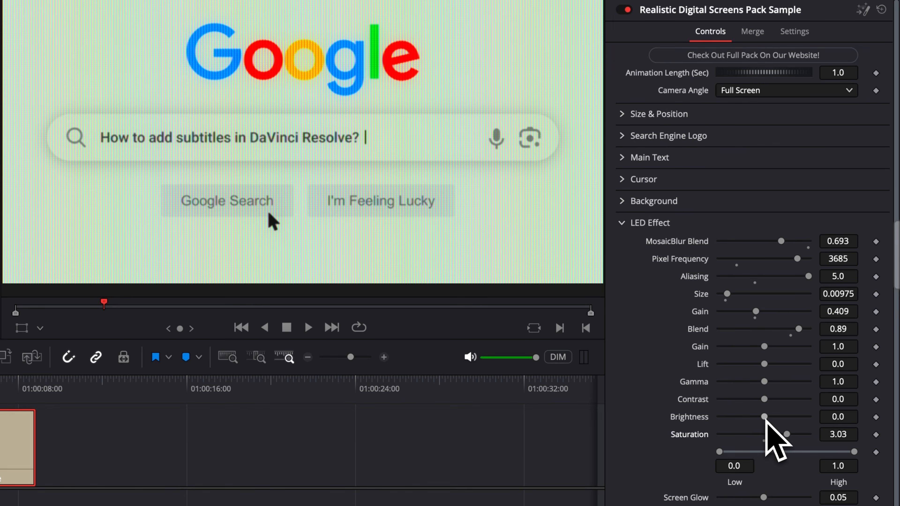
pyautogui.moveTo(764, 417)
pyautogui.mouseDown()
pyautogui.moveTo(779, 418)
pyautogui.moveTo(761, 417)
pyautogui.moveTo(782, 399)
pyautogui.moveTo(755, 400)
pyautogui.moveTo(769, 400)
pyautogui.mouseUp()
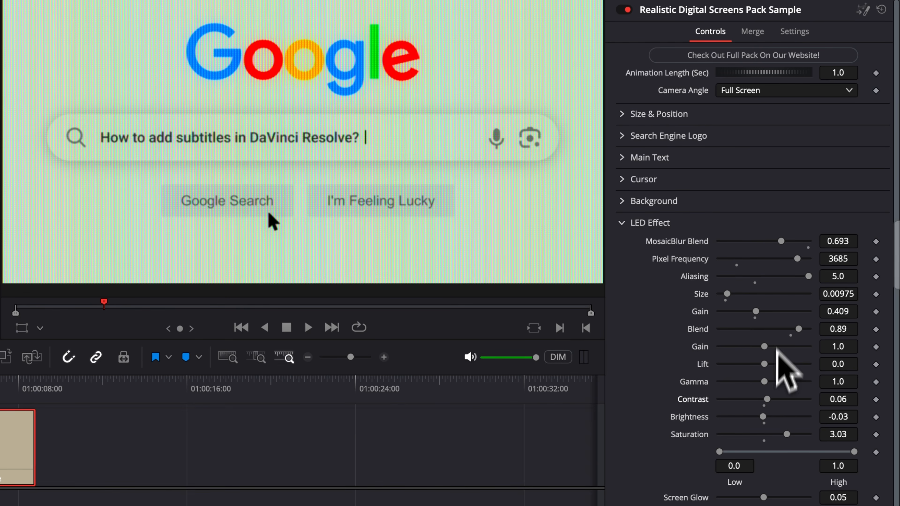
# Set the LED effect's Size to 0.0085, Pixel Frequency to 3901 and MosaicBlur Blend to 0.843.
pyautogui.moveTo(825, 293); pyautogui.dragTo(790, 292)
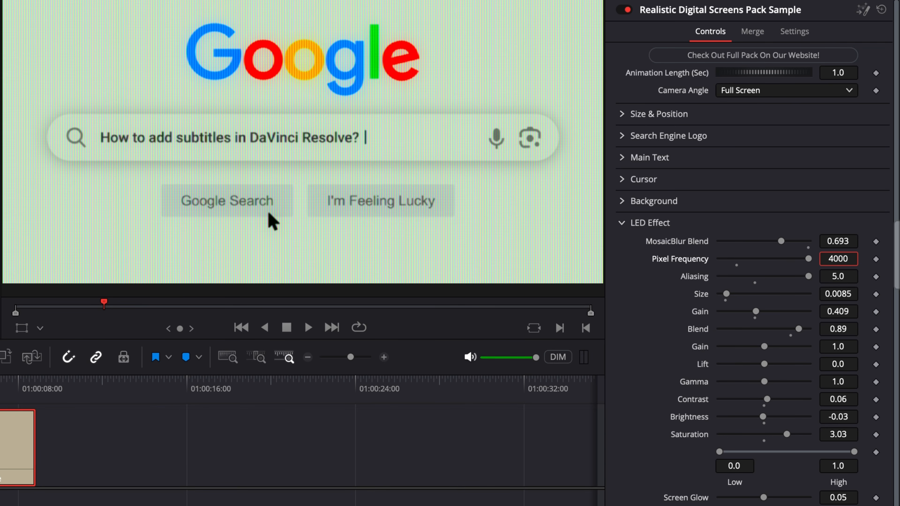
pyautogui.moveTo(321, 497); pyautogui.dragTo(538, 471)
pyautogui.moveTo(836, 242); pyautogui.dragTo(864, 242)
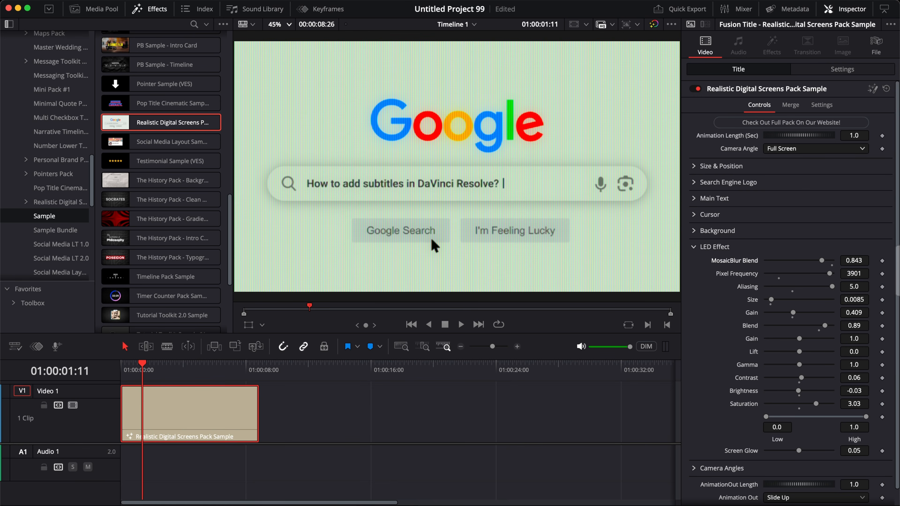
# Play the title from its start to review the adjusted LED effect on the animated screen.
pyautogui.moveTo(144, 369); pyautogui.dragTo(116, 374)
pyautogui.press('space')
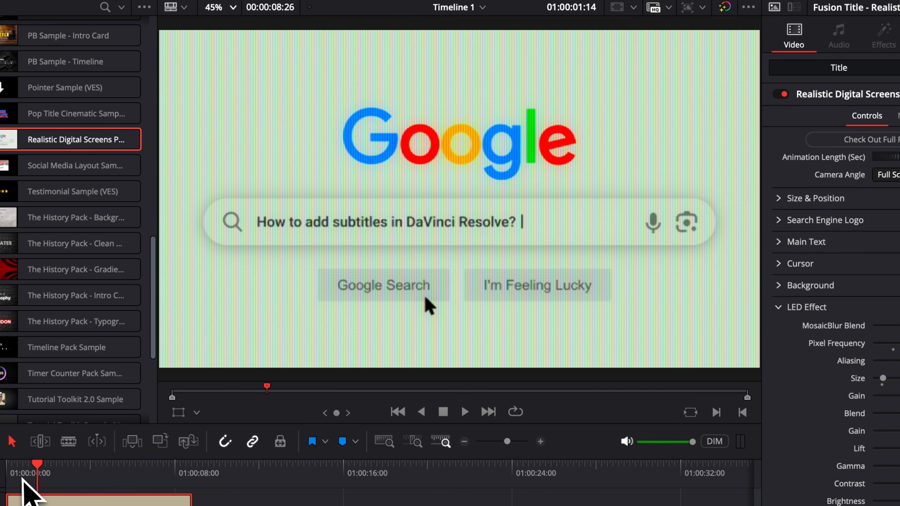
pyautogui.moveTo(19, 476); pyautogui.dragTo(5, 476)
pyautogui.press('space')
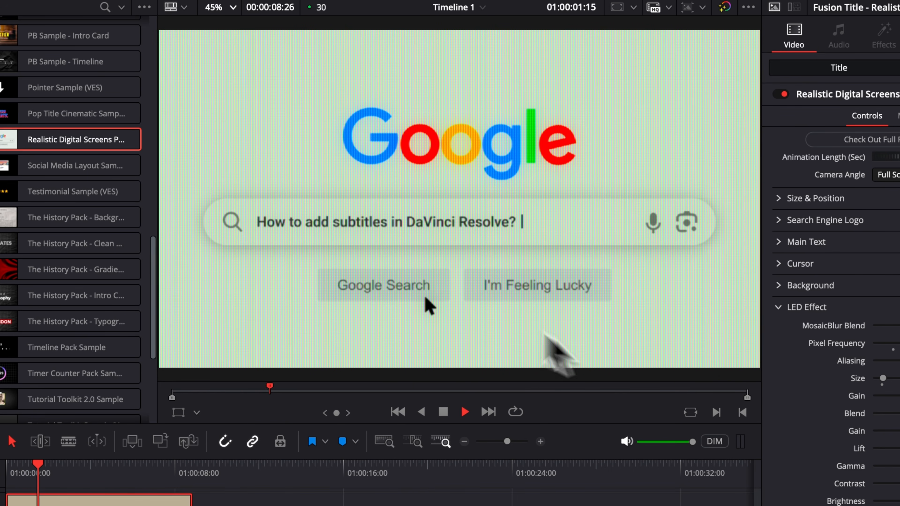
pyautogui.press('space')
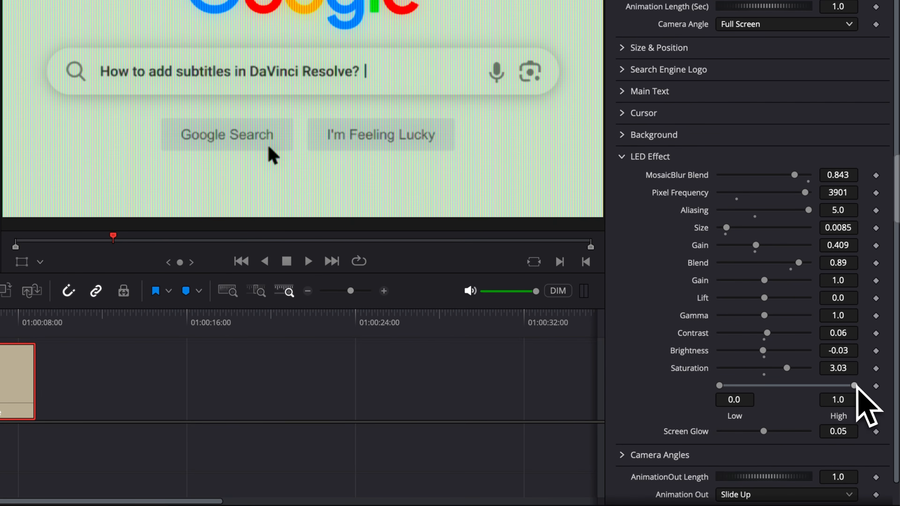
# Try a High value of 0.739 in the LED effect's range, restore it to the maximum, and raise the Screen Glow.
pyautogui.moveTo(855, 386); pyautogui.dragTo(819, 398)
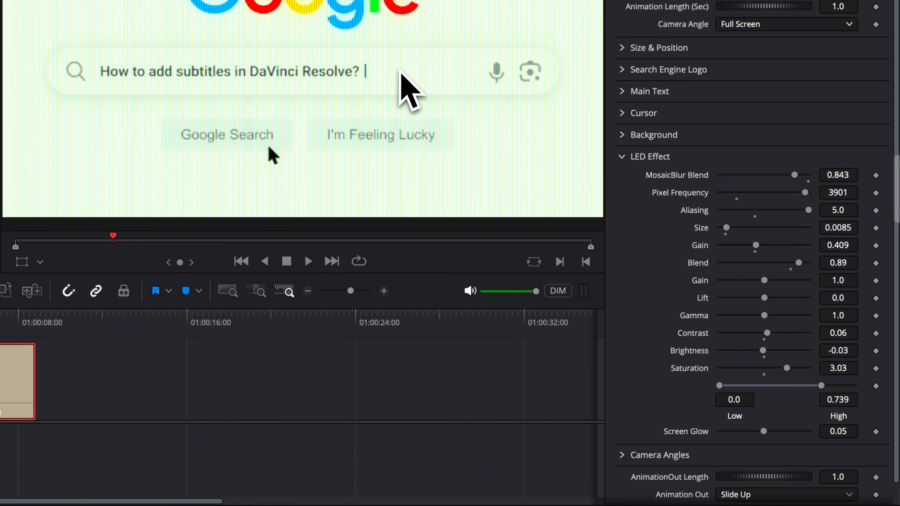
pyautogui.moveTo(824, 408); pyautogui.dragTo(883, 390)
pyautogui.moveTo(762, 433); pyautogui.dragTo(784, 442)
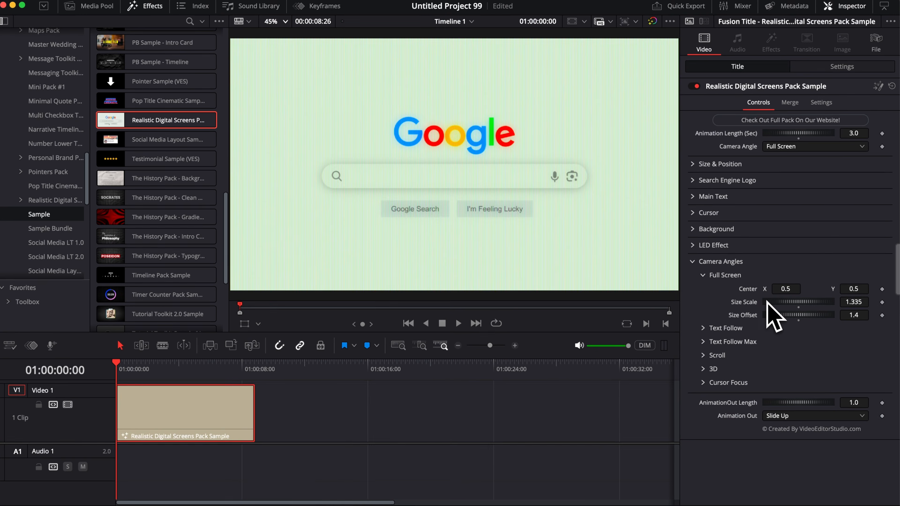
# Play the title from its start to review the full-screen camera movement.
pyautogui.press('space')
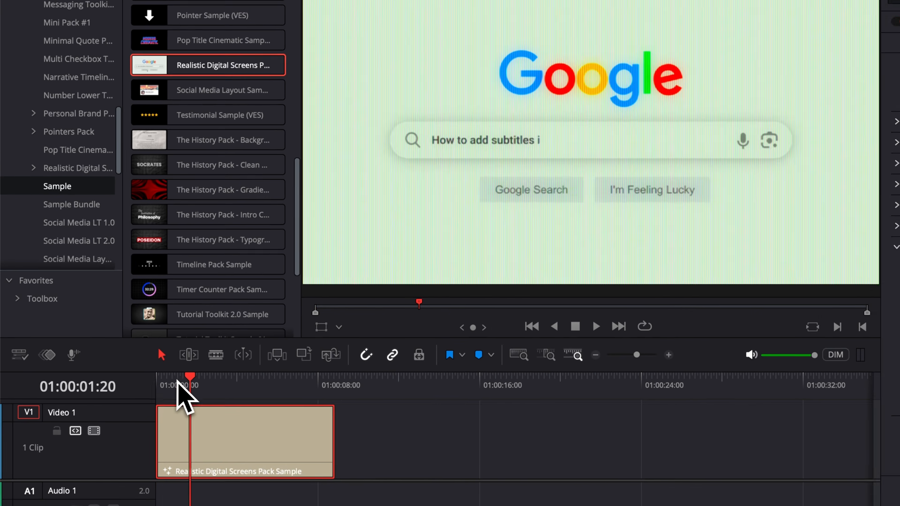
pyautogui.click(122, 363)
pyautogui.press('space')
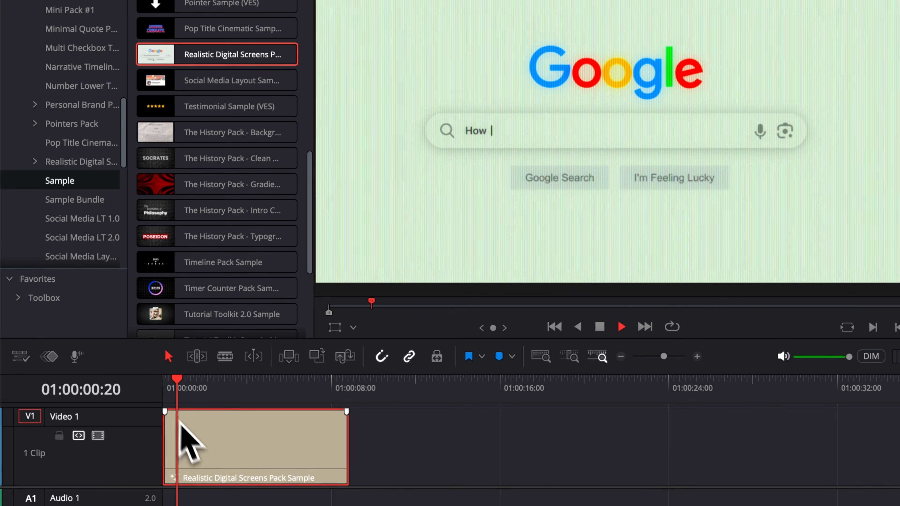
pyautogui.press('space')
# Add a short fade-in at the start of the title clip and play it from the beginning.
pyautogui.moveTo(165, 412); pyautogui.dragTo(174, 412)
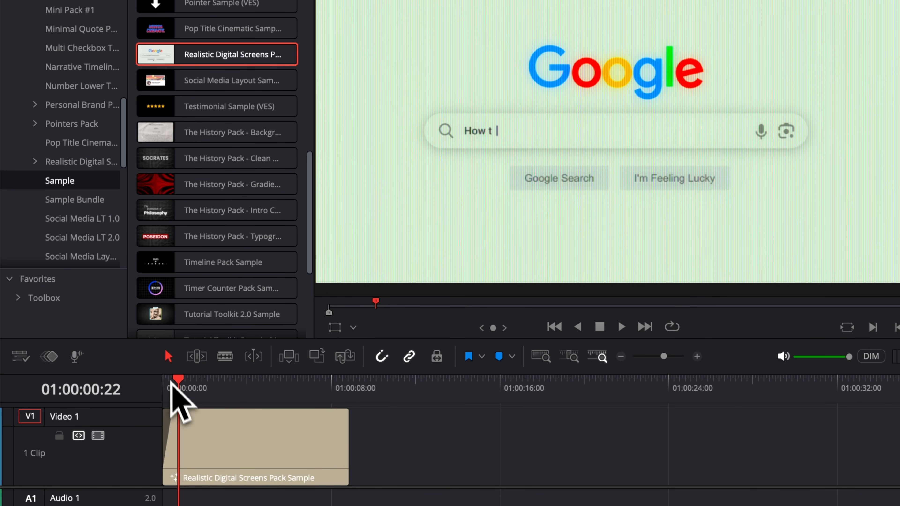
pyautogui.click(164, 386)
pyautogui.press('space')
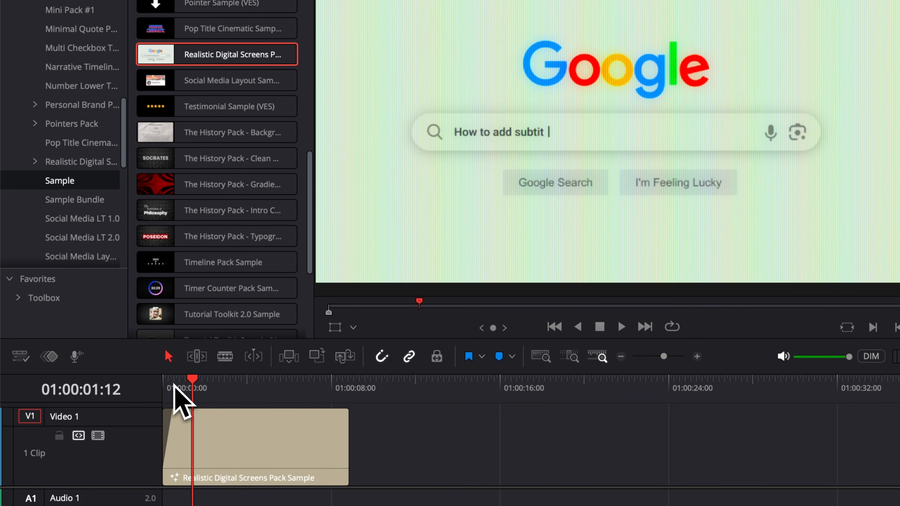
# Keyframe the Full Screen Camera Angle at 01:00:01:17 and switch it to Text Follow at 01:00:01:18.
pyautogui.moveTo(174, 385); pyautogui.dragTo(197, 377)
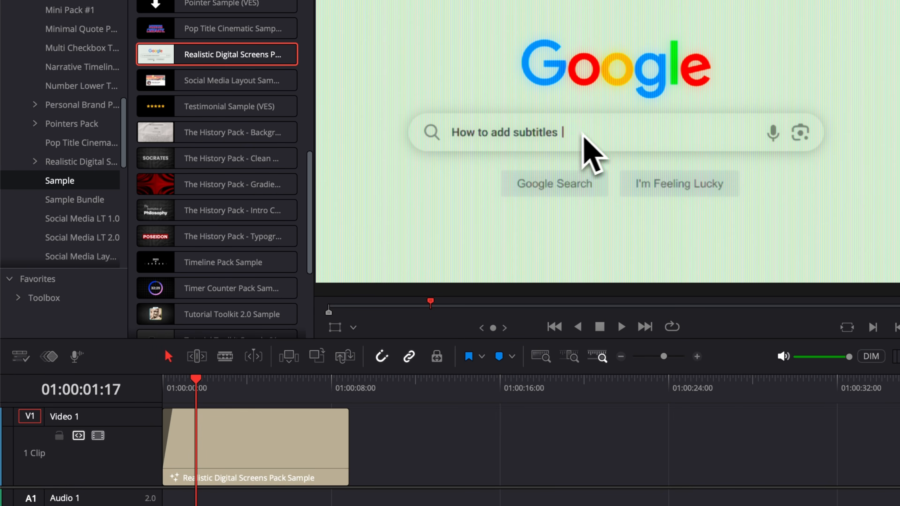
pyautogui.click(198, 438)
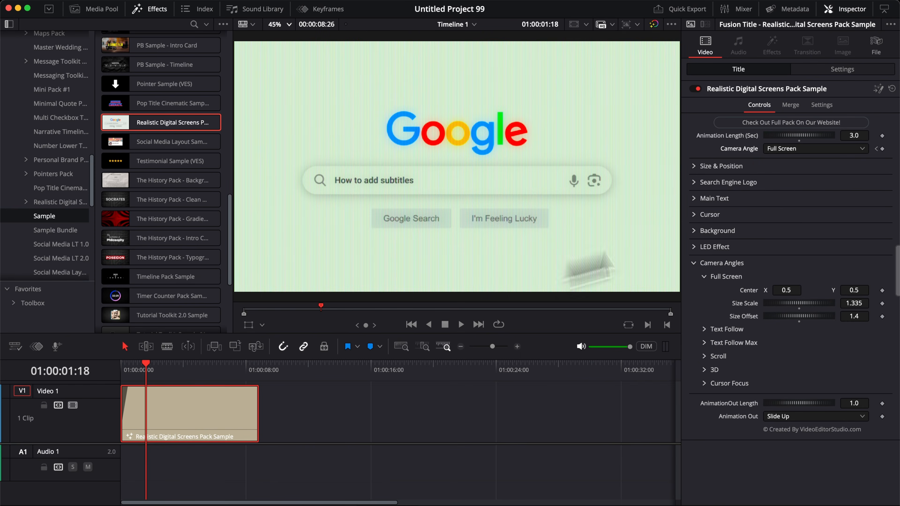
pyautogui.click(800, 148)
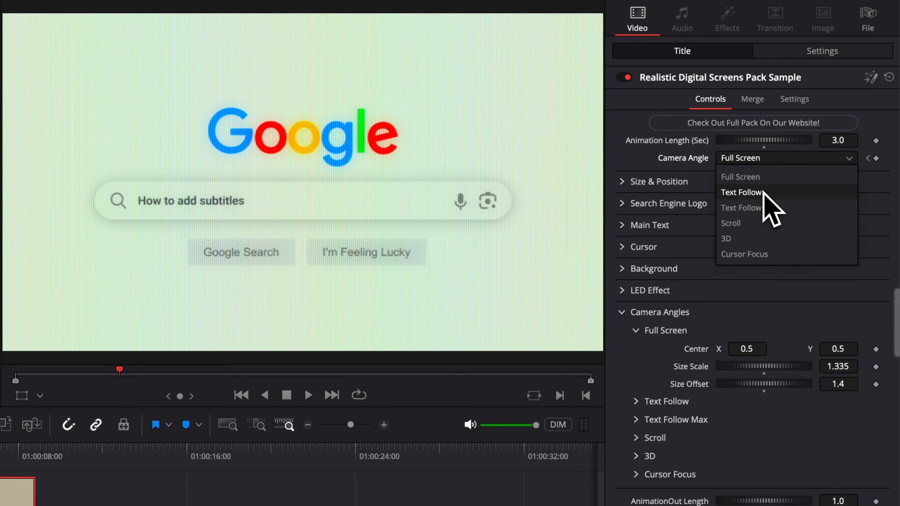
pyautogui.click(742, 192)
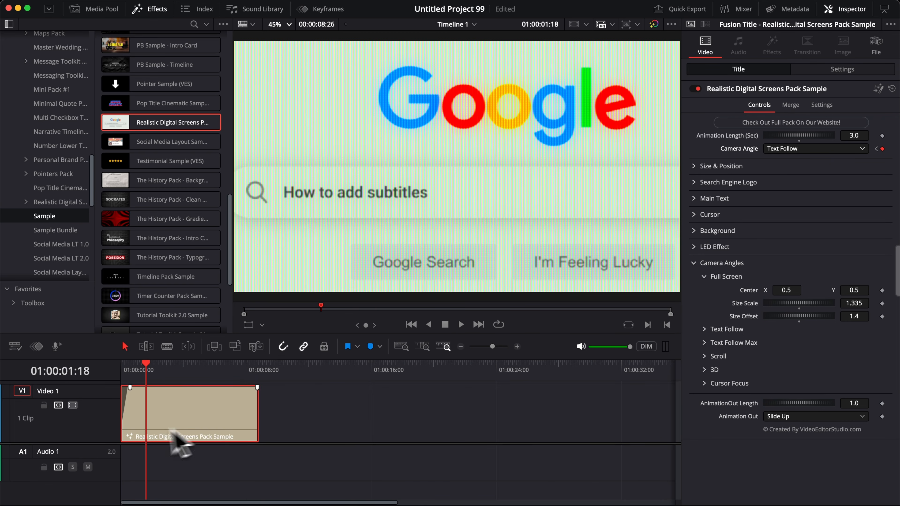
# Play the title from its start to review the cut from Full Screen to Text Follow.
pyautogui.moveTo(129, 371); pyautogui.dragTo(119, 371)
pyautogui.press('space')
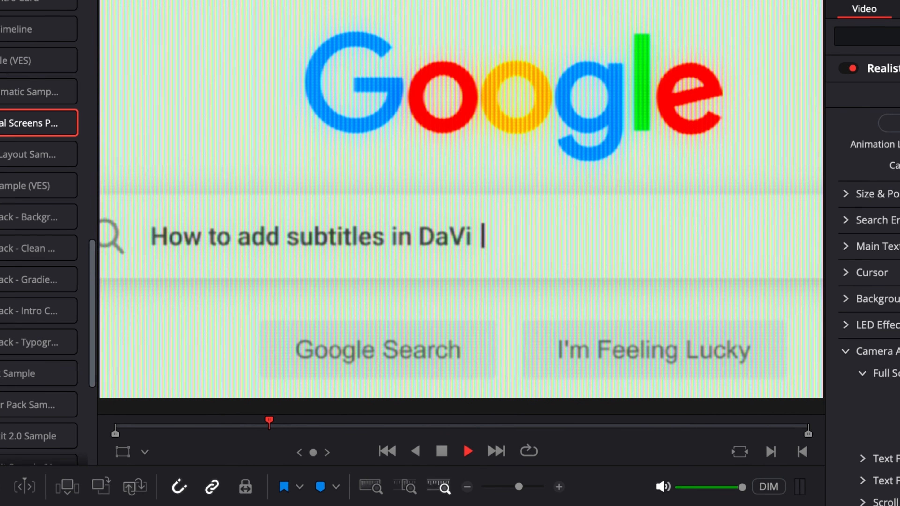
pyautogui.press('space')
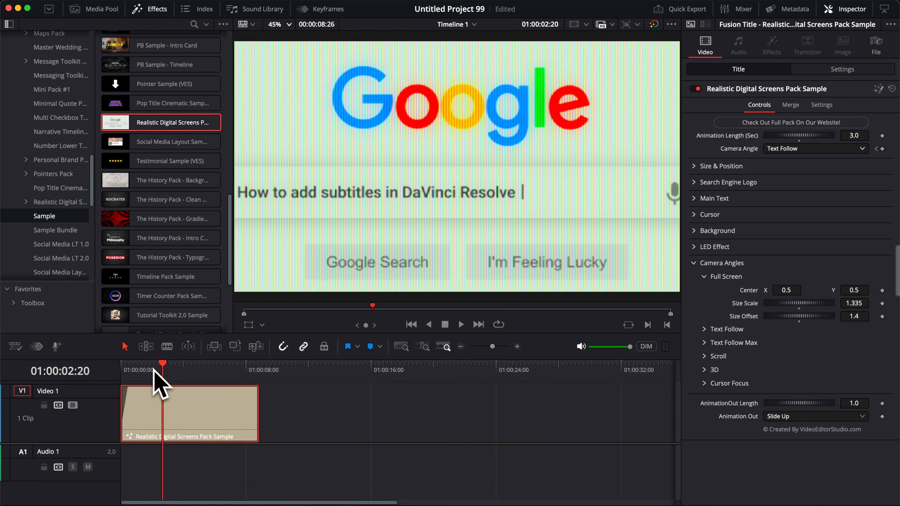
# Keyframe the Text Follow Camera Angle partway through the typing and switch it to Text Follow Max at 01:00:02:11.
pyautogui.moveTo(155, 370); pyautogui.dragTo(158, 372)
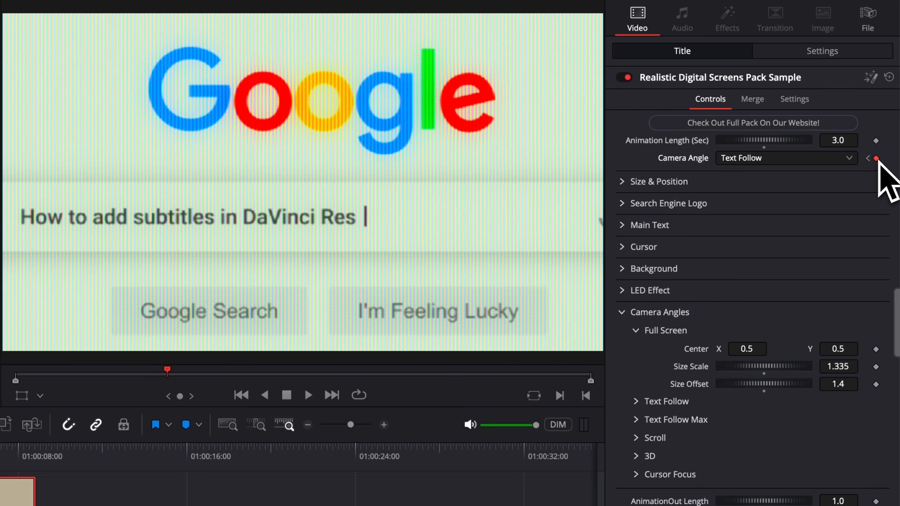
pyautogui.press('Right')
pyautogui.click(808, 159)
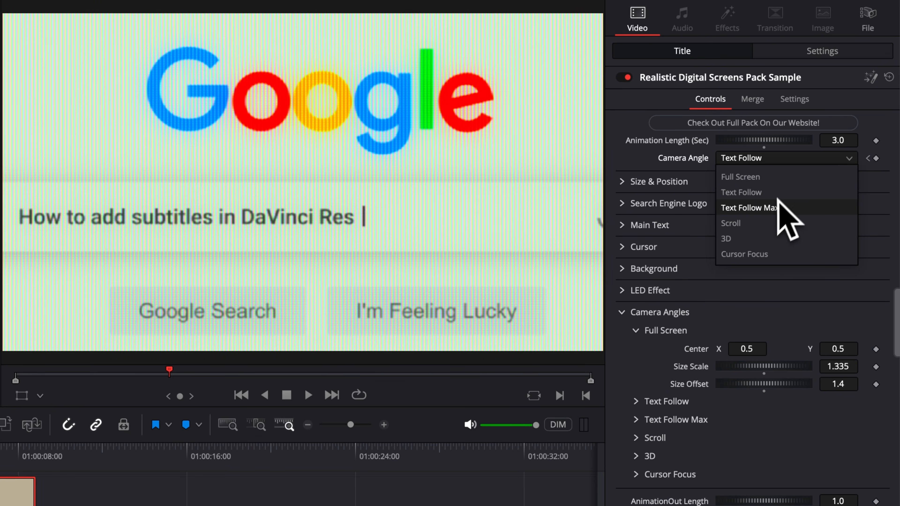
pyautogui.click(773, 209)
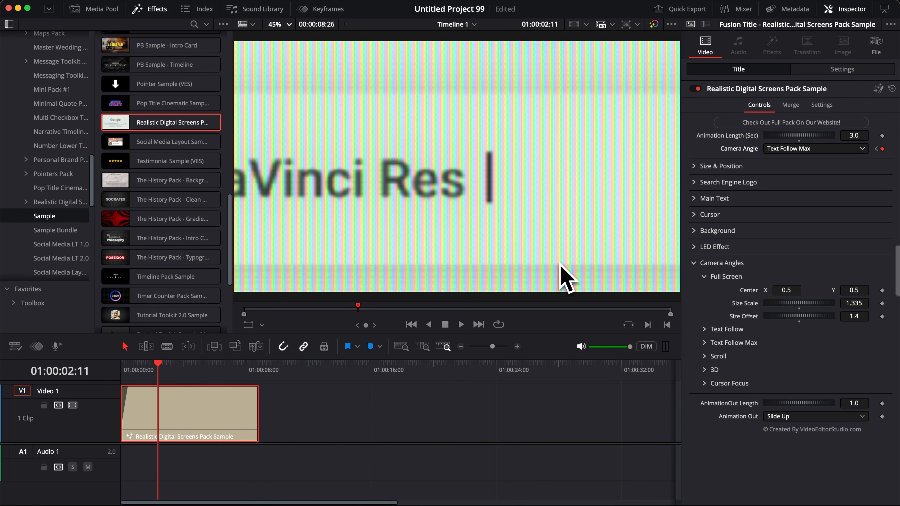
# Play the title from its start to review the switch to Text Follow Max and where the typing finishes.
pyautogui.moveTo(149, 369); pyautogui.dragTo(120, 370)
pyautogui.press('space')
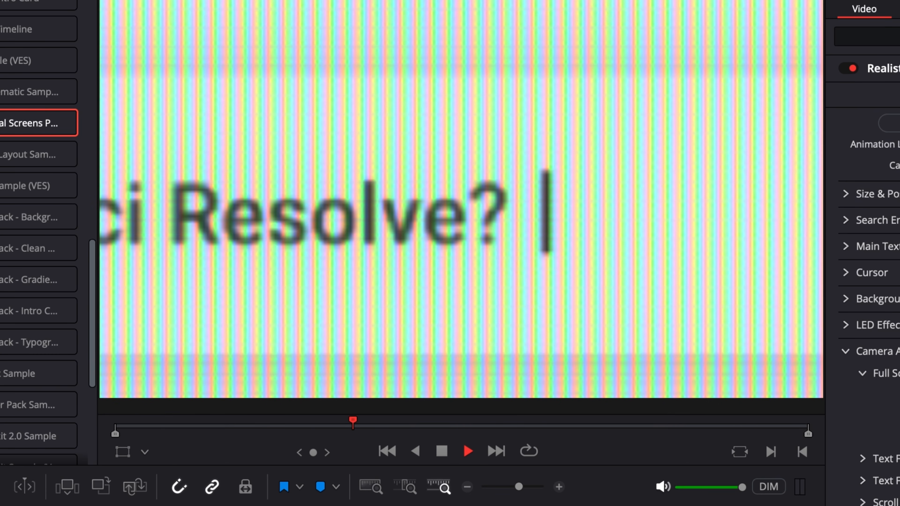
pyautogui.press('space')
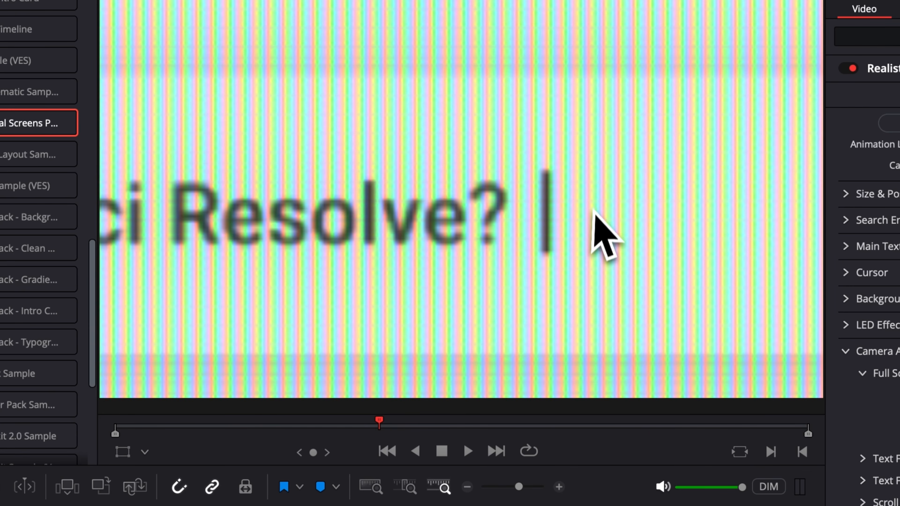
pyautogui.press('space')
pyautogui.press('space')
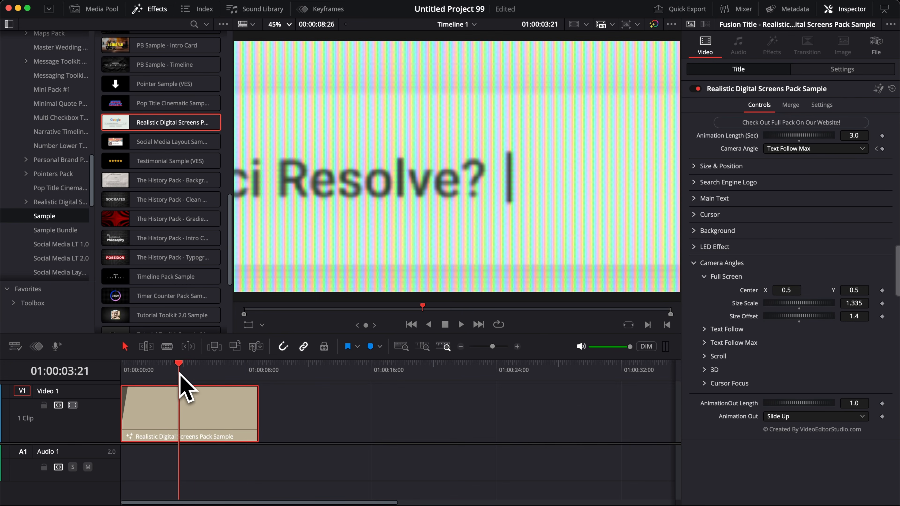
# Keyframe the Camera Angle once the typing ends, switch it to Cursor Focus at 01:00:03:28, and play the title from the start.
pyautogui.click(882, 149)
pyautogui.click(845, 150)
pyautogui.click(808, 220)
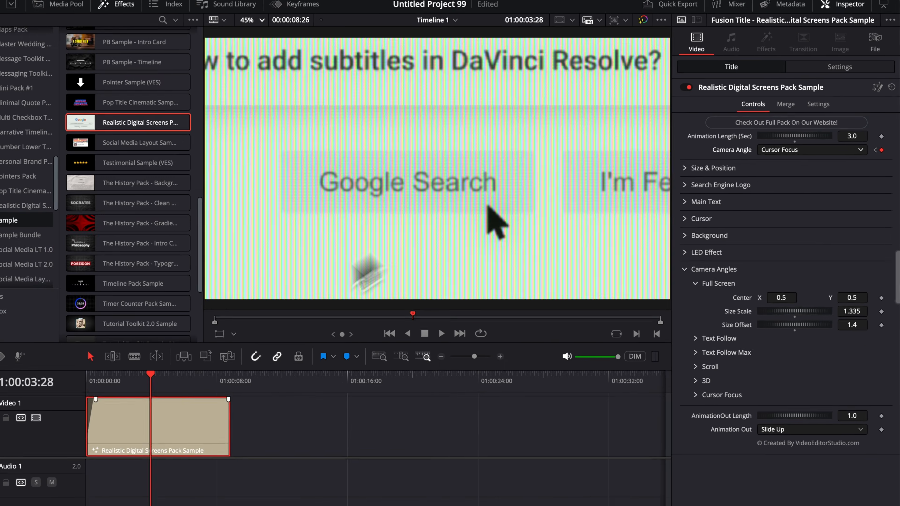
pyautogui.moveTo(152, 377); pyautogui.dragTo(74, 377)
pyautogui.press('space')
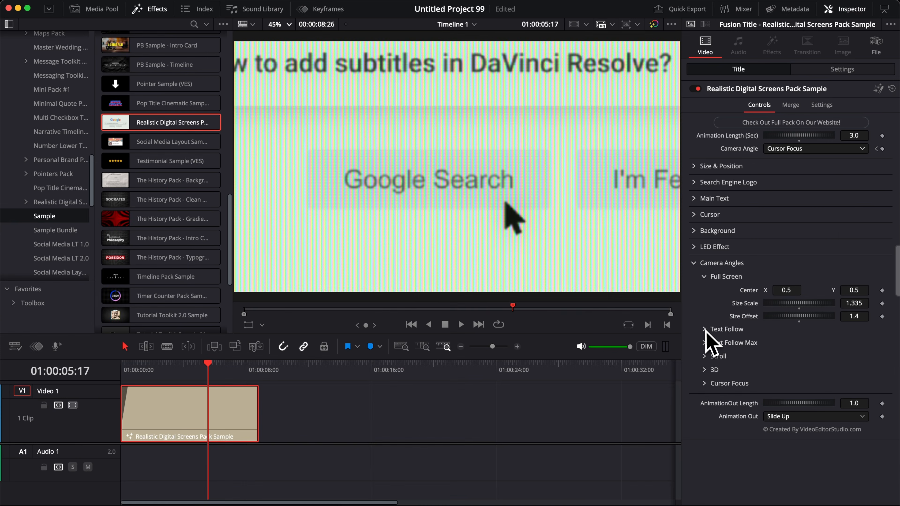
# Show the Text Follow, Text Follow Max, Scroll, 3D and Cursor Focus settings of the Camera Angles.
pyautogui.click(704, 329)
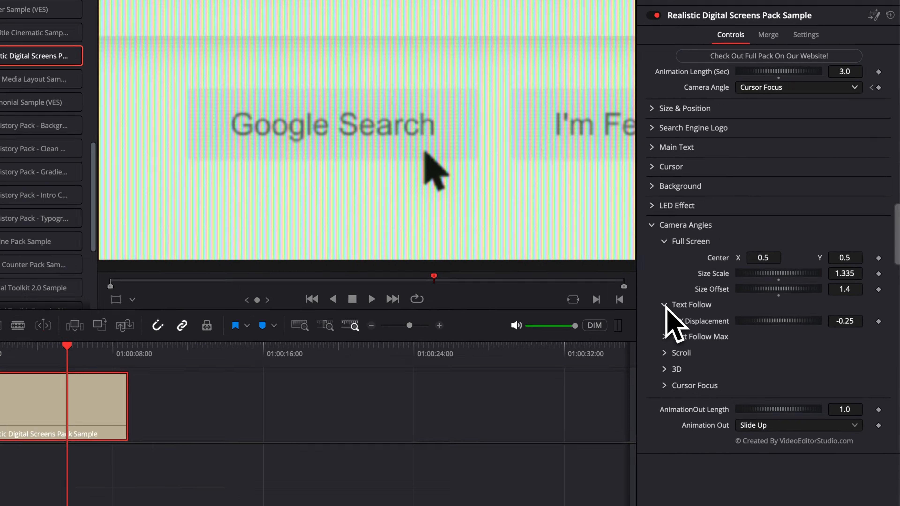
pyautogui.click(704, 355)
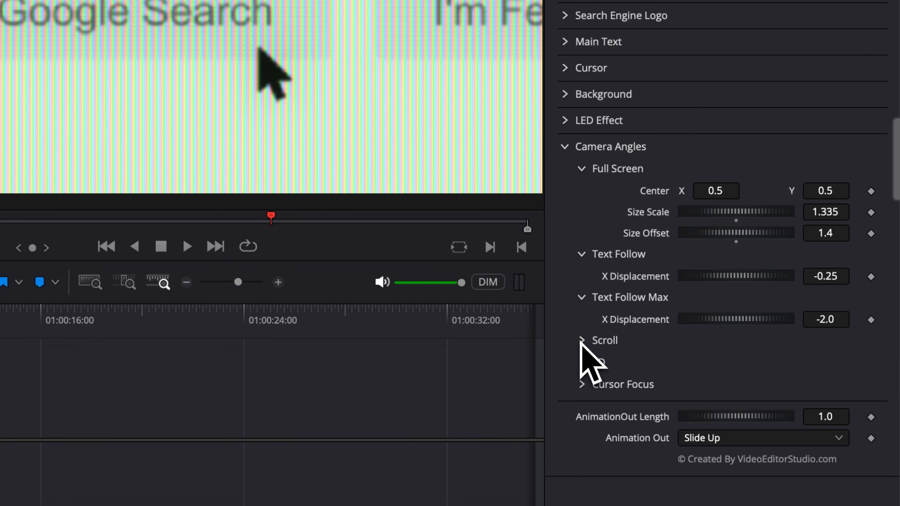
pyautogui.click(581, 341)
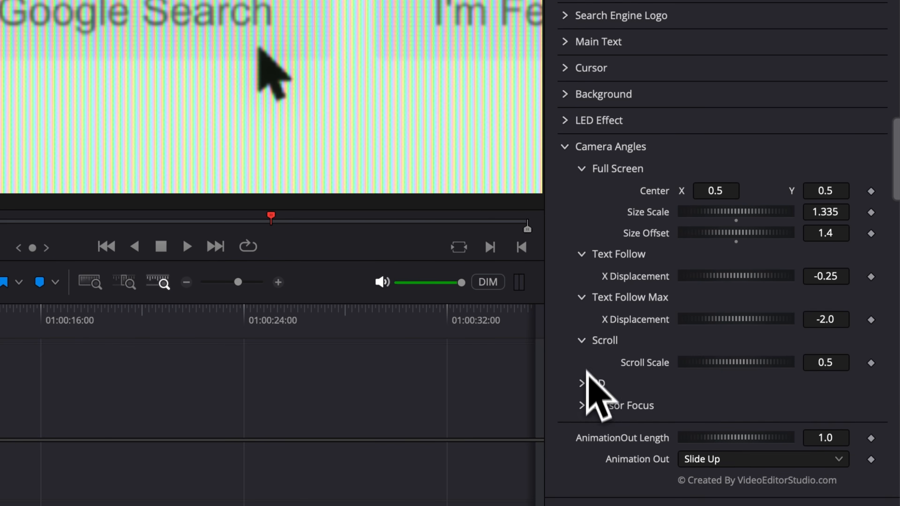
pyautogui.click(583, 386)
pyautogui.scroll(-3, 584, 425)
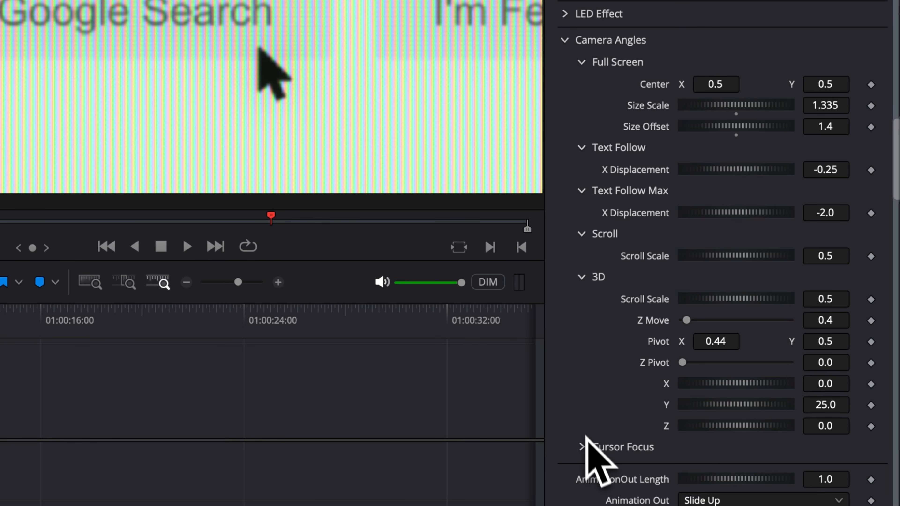
pyautogui.click(588, 451)
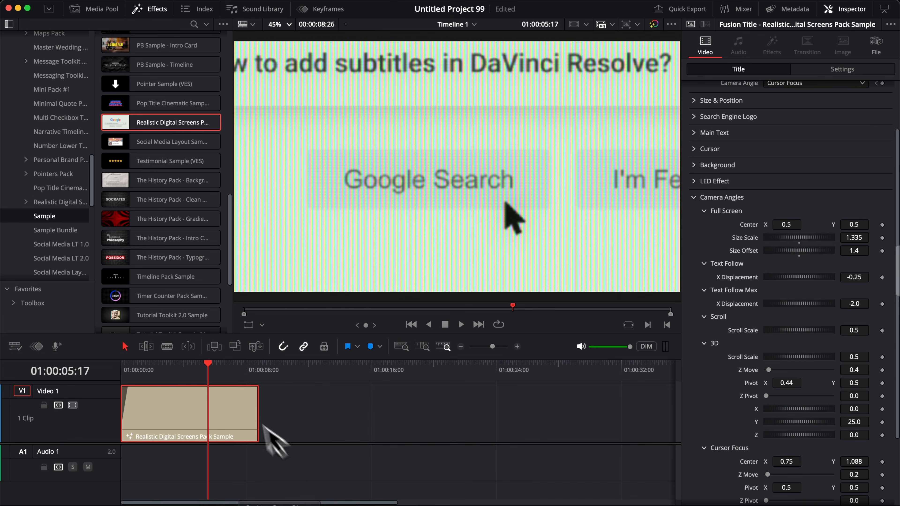
# Keyframe the Camera Angle at 01:00:06:21, switch it to 3D, and show the 3D settings of the Camera Angles.
pyautogui.scroll(2, 779, 248)
pyautogui.click(794, 148)
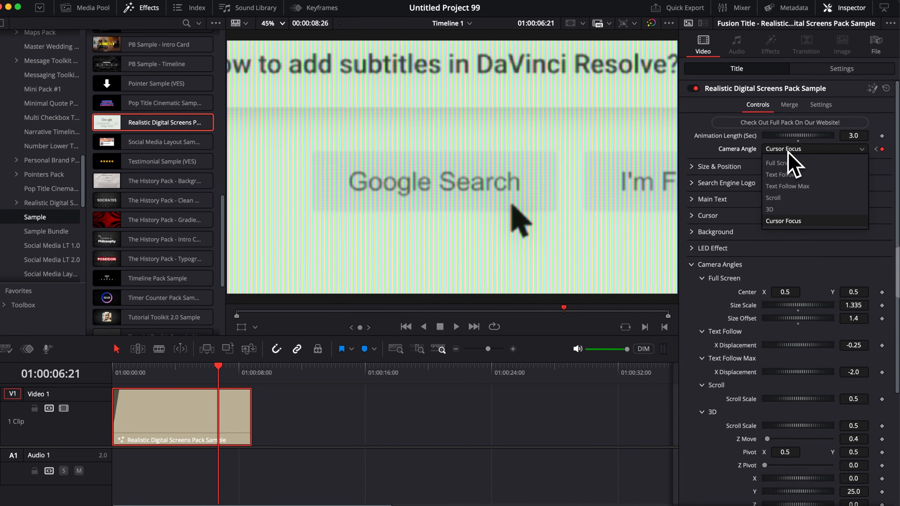
pyautogui.click(773, 208)
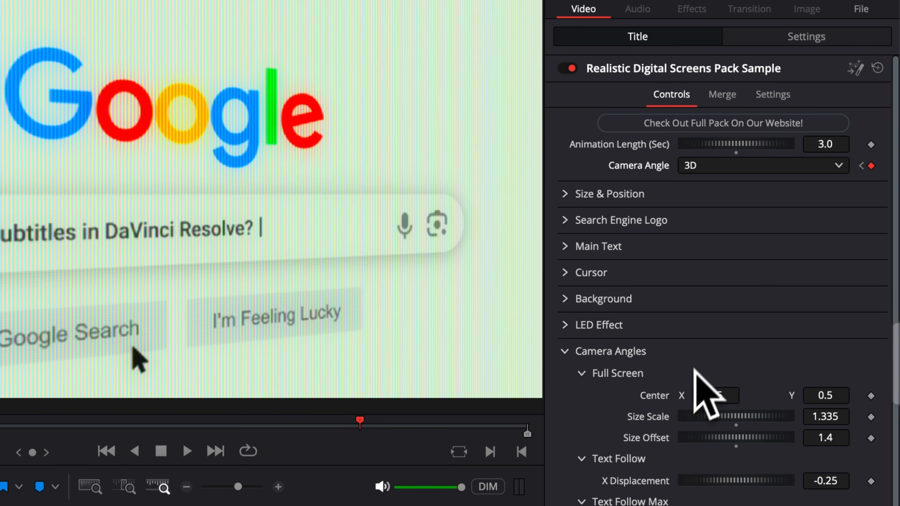
pyautogui.scroll(-5, 691, 379)
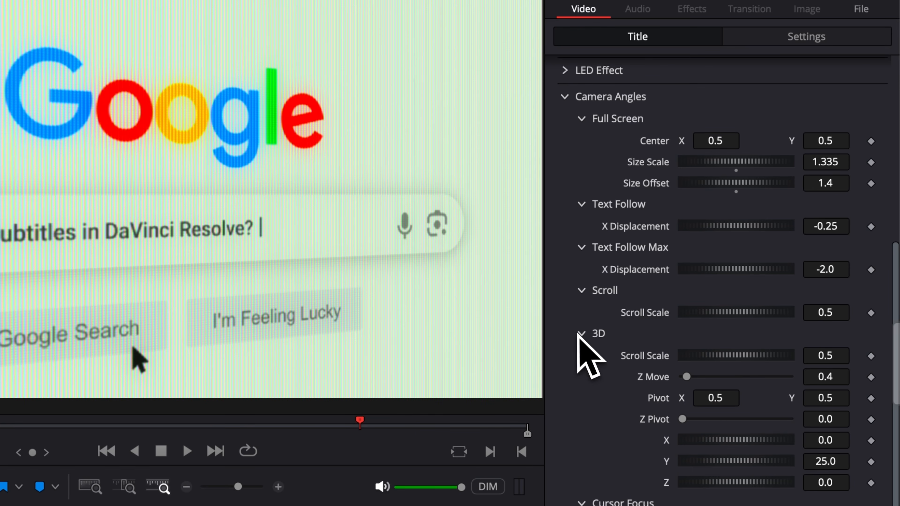
pyautogui.click(581, 333)
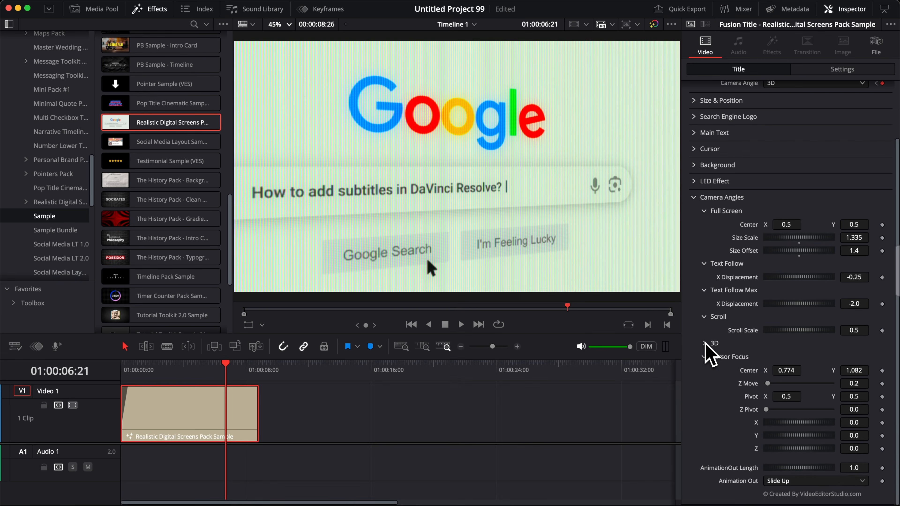
pyautogui.click(600, 460)
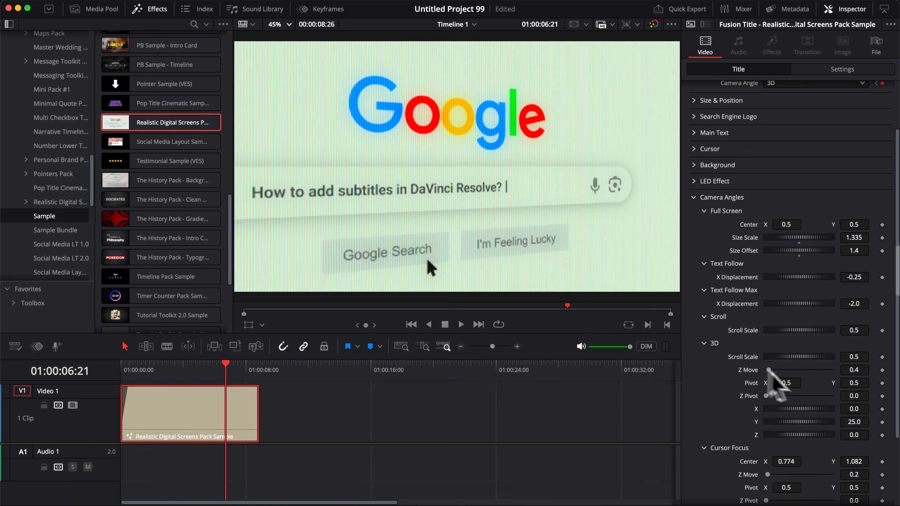
# Set the 3D camera angle's Z Move to 0.37 and its Pivot X to 0.429.
pyautogui.moveTo(857, 369); pyautogui.dragTo(851, 370)
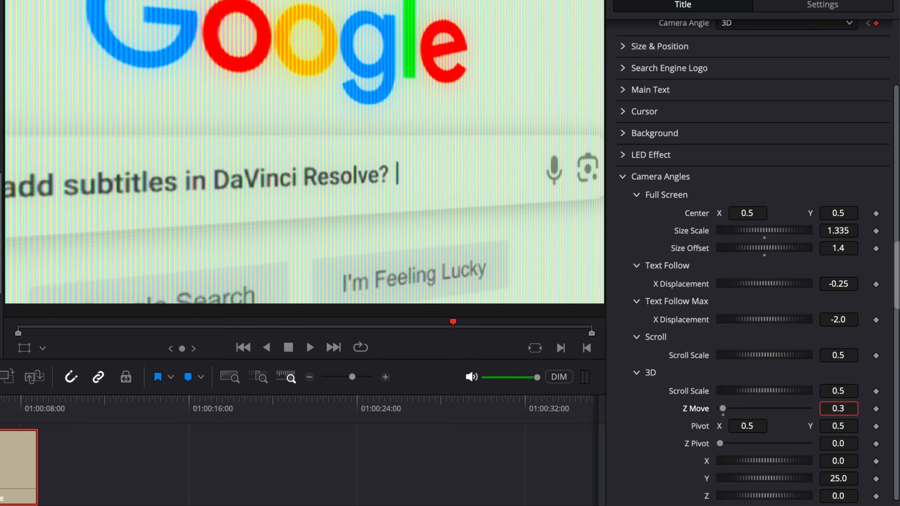
pyautogui.moveTo(838, 409); pyautogui.dragTo(842, 408)
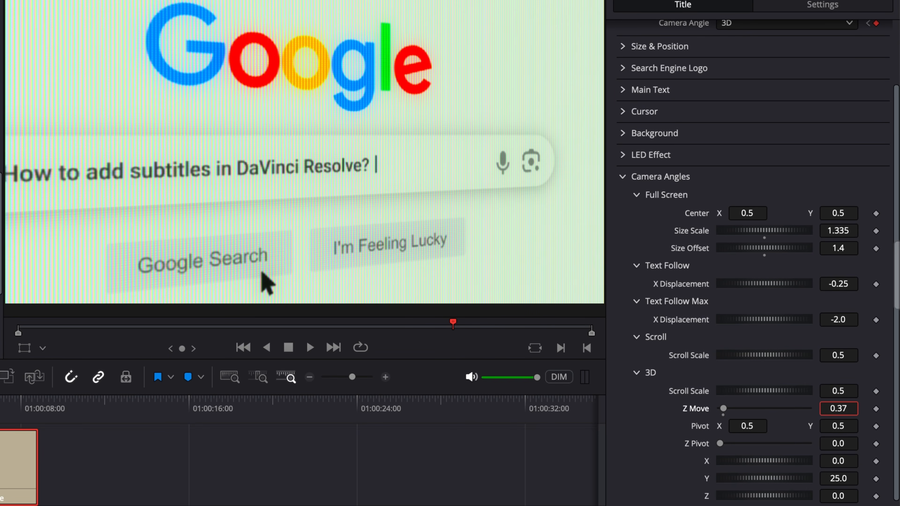
pyautogui.moveTo(751, 427); pyautogui.dragTo(749, 428)
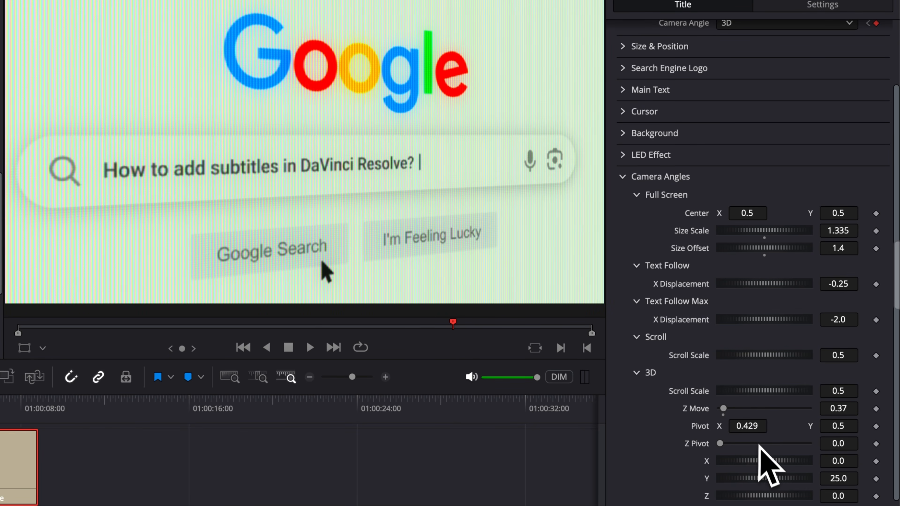
# Tilt the 3D camera angle by setting its X rotation to -21.5 and its Y rotation to 32.8.
pyautogui.moveTo(838, 461); pyautogui.dragTo(830, 478)
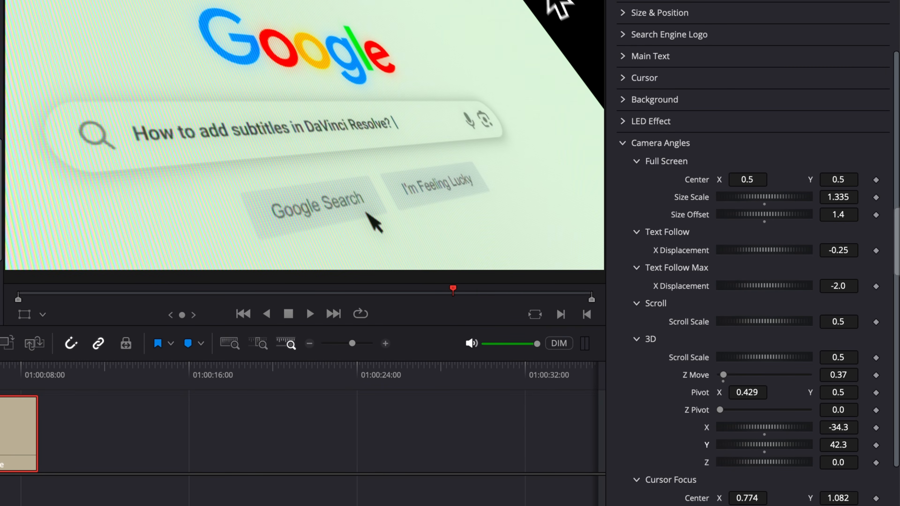
pyautogui.moveTo(833, 427); pyautogui.dragTo(843, 427)
pyautogui.moveTo(833, 445); pyautogui.dragTo(800, 444)
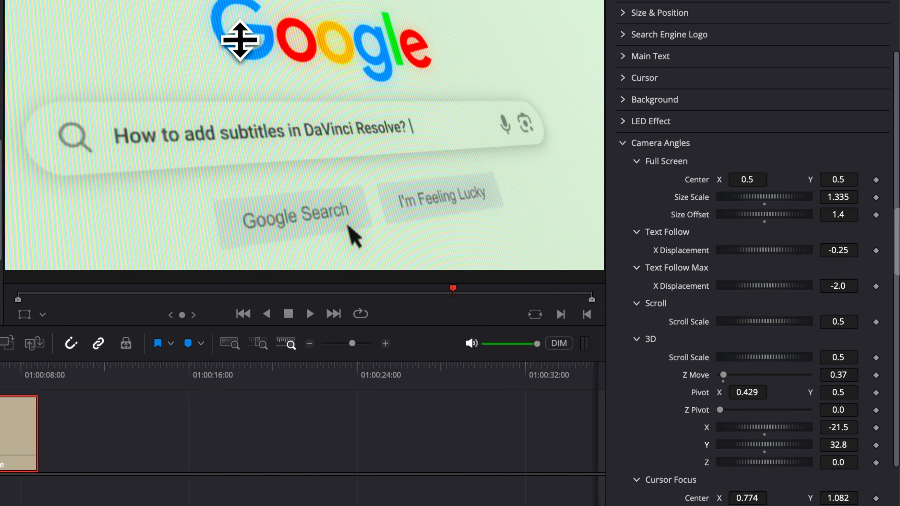
pyautogui.scroll(-5, 748, 442)
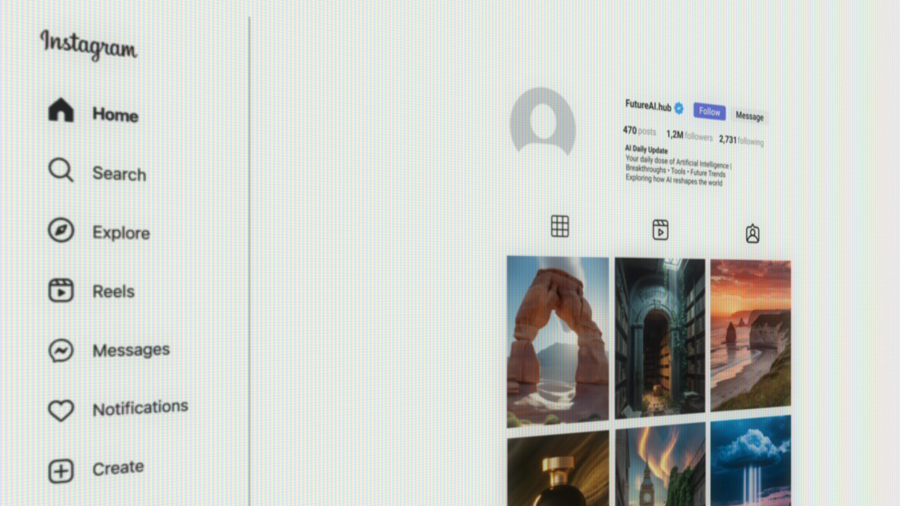
pyautogui.click(709, 98)
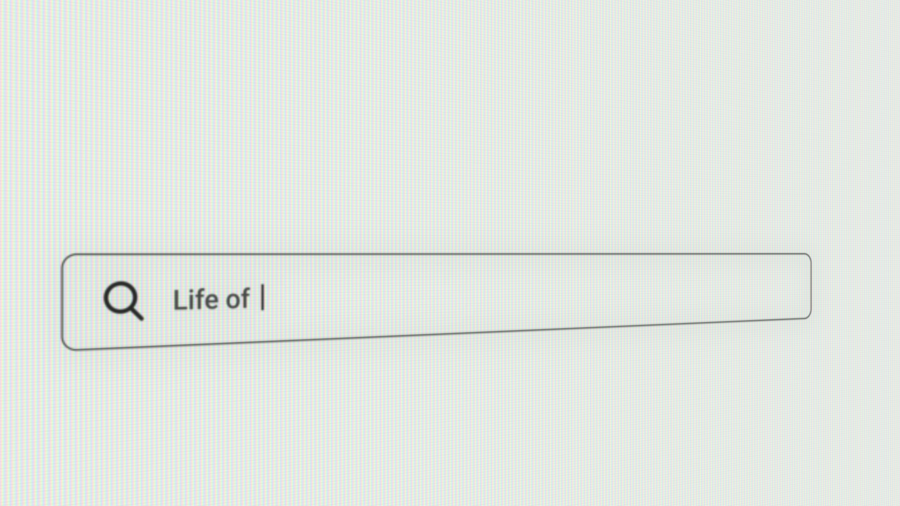